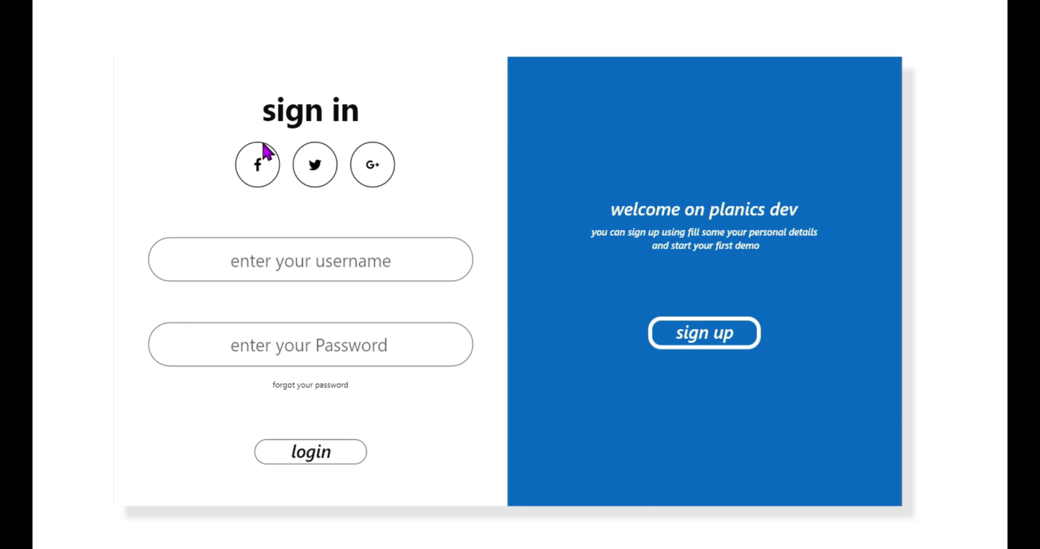
# Switch back and forth between the sign in and sign up screens to examine the finished prototype
pyautogui.click(711, 334)
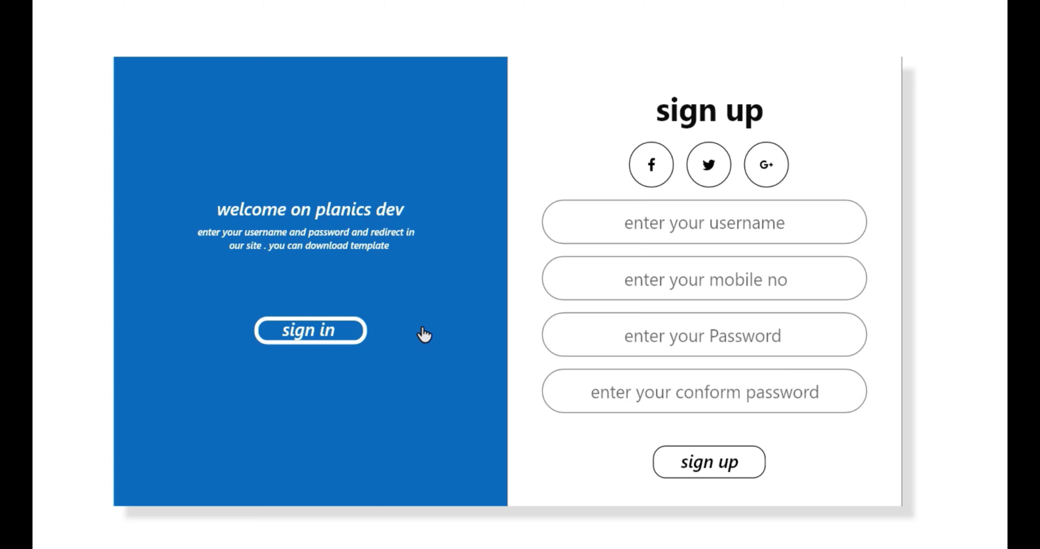
pyautogui.click(323, 337)
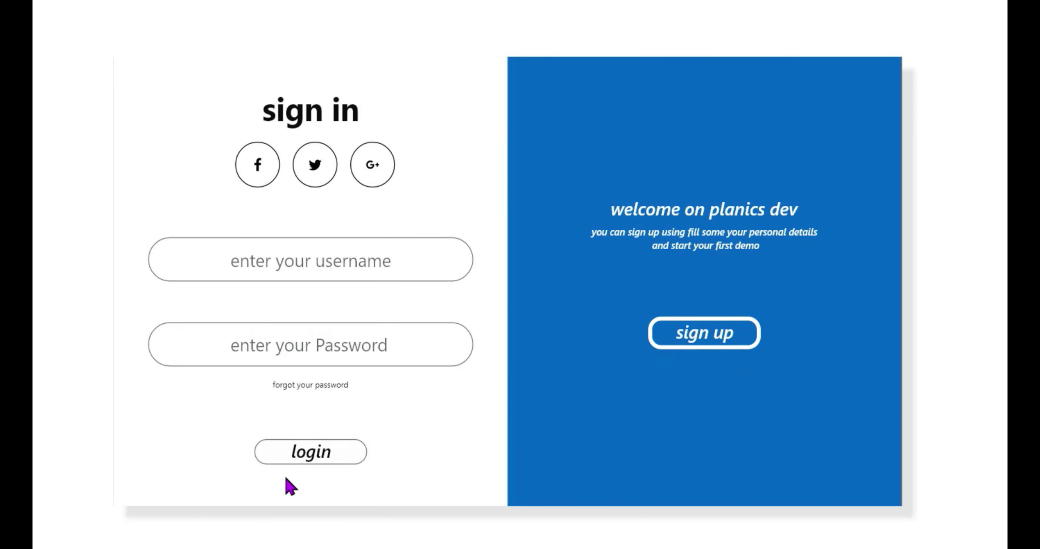
pyautogui.click(724, 334)
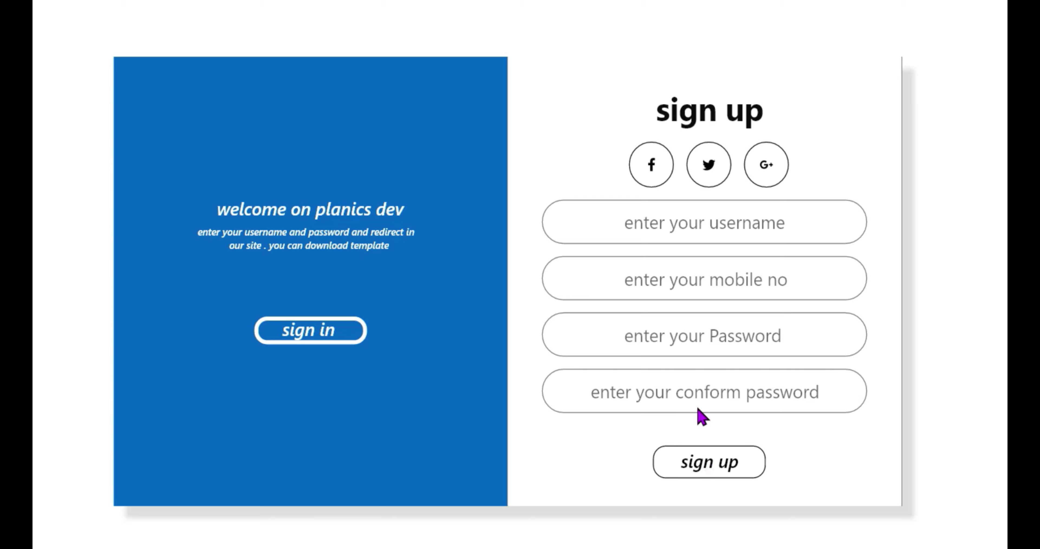
pyautogui.click(330, 334)
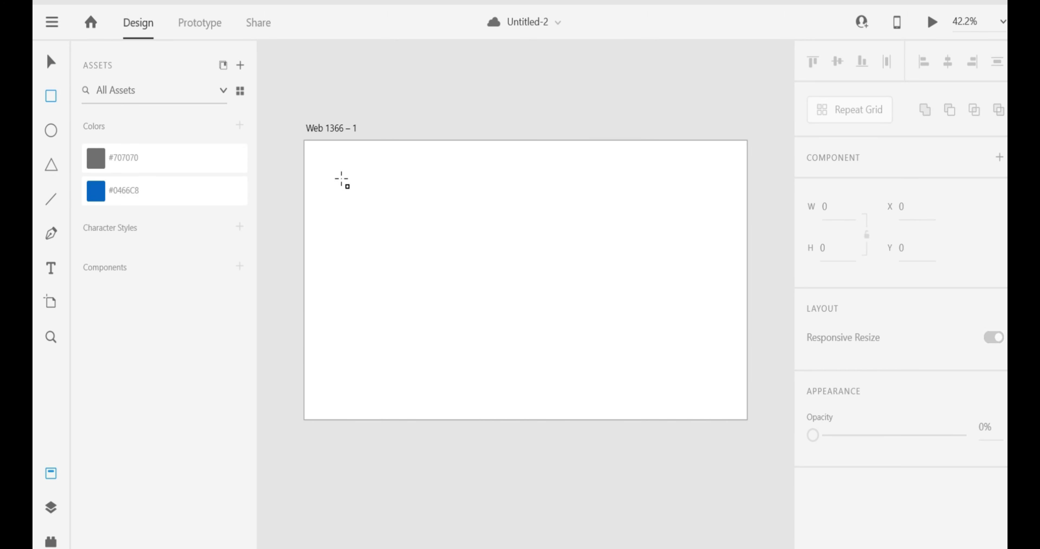
# Draw a large rectangle on the Web 1366 artboard and position it in the artboard's center
pyautogui.moveTo(341, 178)
pyautogui.mouseDown()
pyautogui.moveTo(577, 341)
pyautogui.moveTo(687, 376)
pyautogui.moveTo(714, 379)
pyautogui.moveTo(709, 368)
pyautogui.moveTo(729, 377)
pyautogui.moveTo(701, 383)
pyautogui.moveTo(713, 375)
pyautogui.mouseUp()
pyautogui.moveTo(573, 273); pyautogui.dragTo(546, 277)
pyautogui.click(581, 273)
pyautogui.press('Delete')
pyautogui.press('Escape')
pyautogui.moveTo(571, 230); pyautogui.dragTo(590, 239)
pyautogui.moveTo(733, 280); pyautogui.dragTo(699, 281)
pyautogui.moveTo(593, 292); pyautogui.dragTo(590, 293)
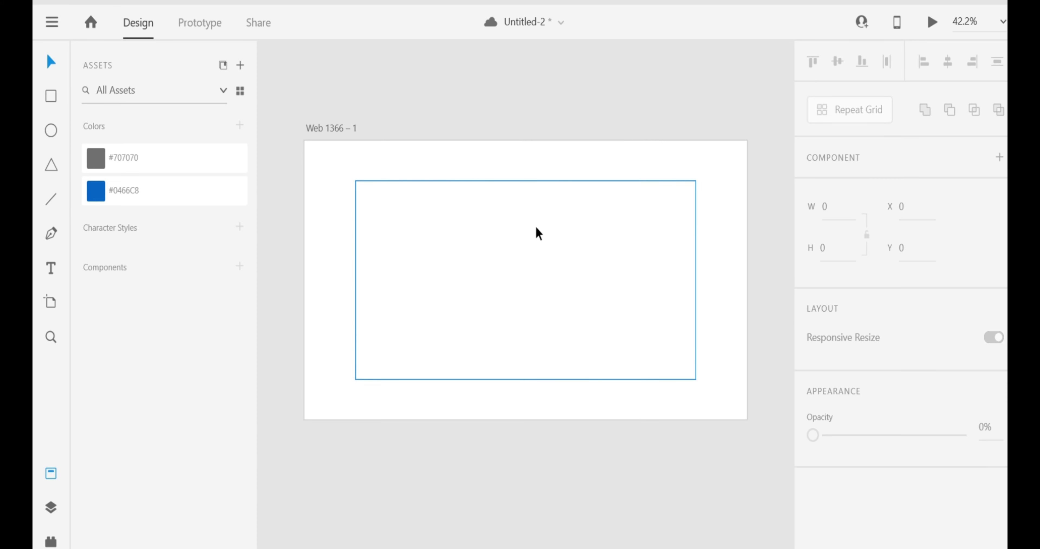
# Draw a 526 × 547 rectangle over the large rectangle's left half and duplicate it onto the right half
pyautogui.click(52, 98)
pyautogui.moveTo(356, 180)
pyautogui.mouseDown()
pyautogui.moveTo(494, 372)
pyautogui.moveTo(526, 379)
pyautogui.mouseUp()
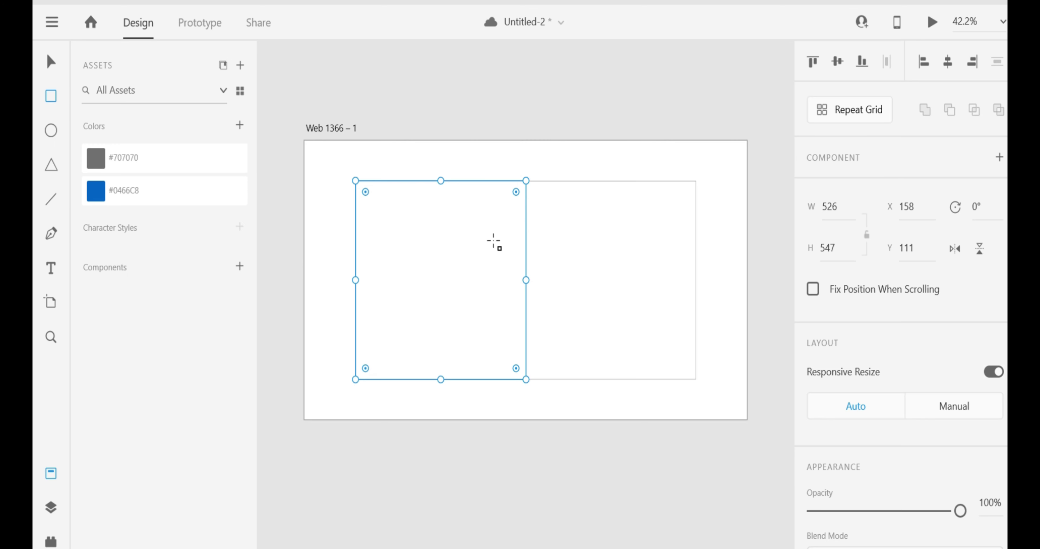
pyautogui.press('Escape')
pyautogui.moveTo(496, 246); pyautogui.dragTo(661, 246)
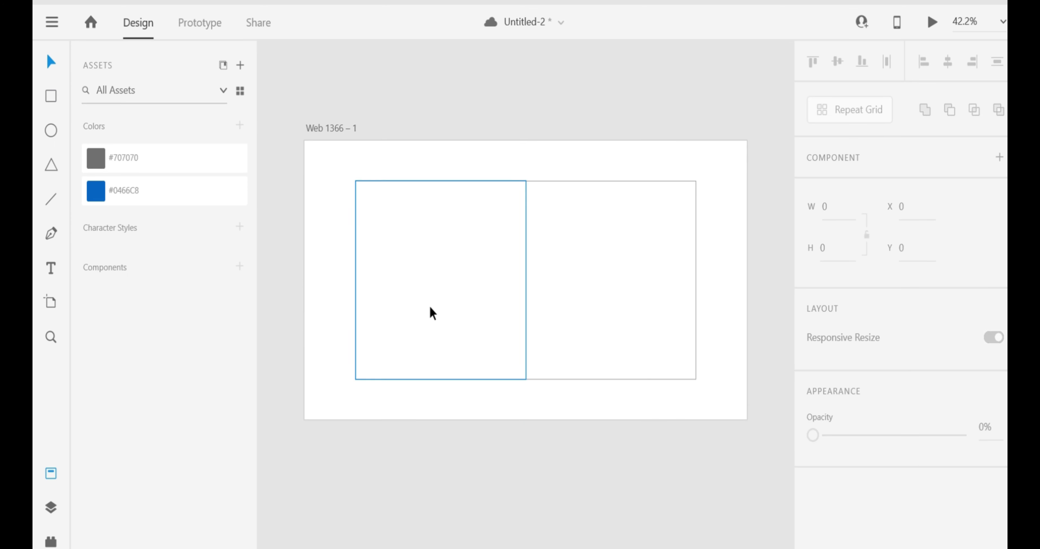
# Add the text "sign in" near the top of the left panel and enlarge it to size 52
pyautogui.scroll(3, 430, 307)
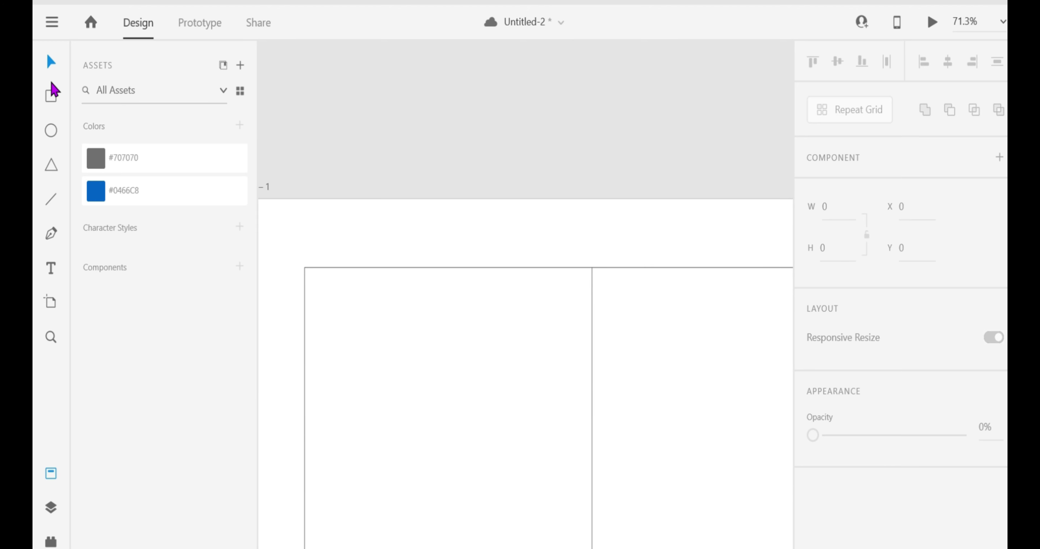
pyautogui.click(51, 269)
pyautogui.click(413, 309)
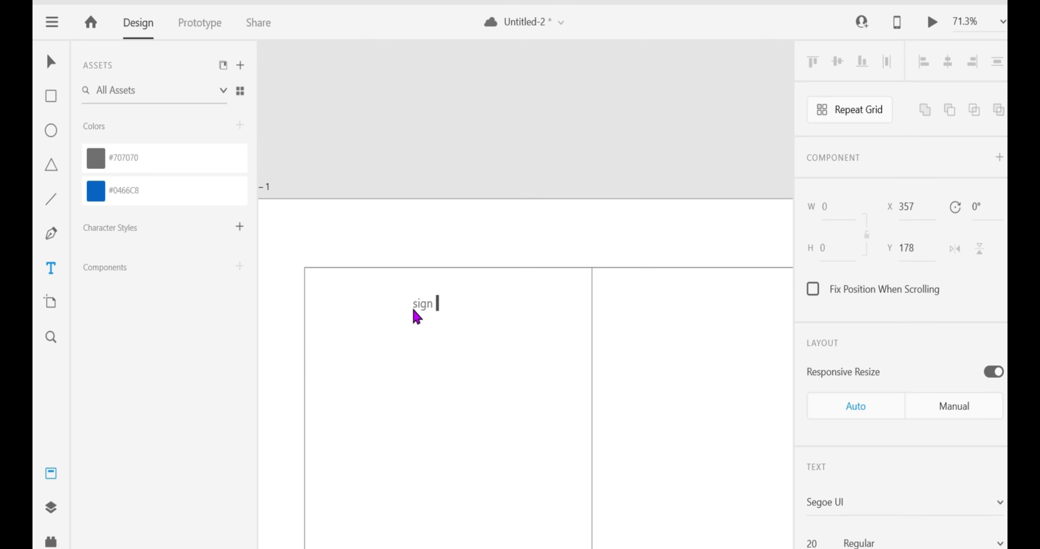
pyautogui.press('Escape')
pyautogui.moveTo(430, 312); pyautogui.dragTo(434, 337)
# Try capitalizing the heading's first letter so that it reads "Sign in"
pyautogui.click(427, 316)
pyautogui.doubleClick(428, 317)
pyautogui.press('Left')
pyautogui.press('Delete')
pyautogui.write('S')
pyautogui.doubleClick(428, 317)
pyautogui.doubleClick(456, 319)
pyautogui.doubleClick(451, 320)
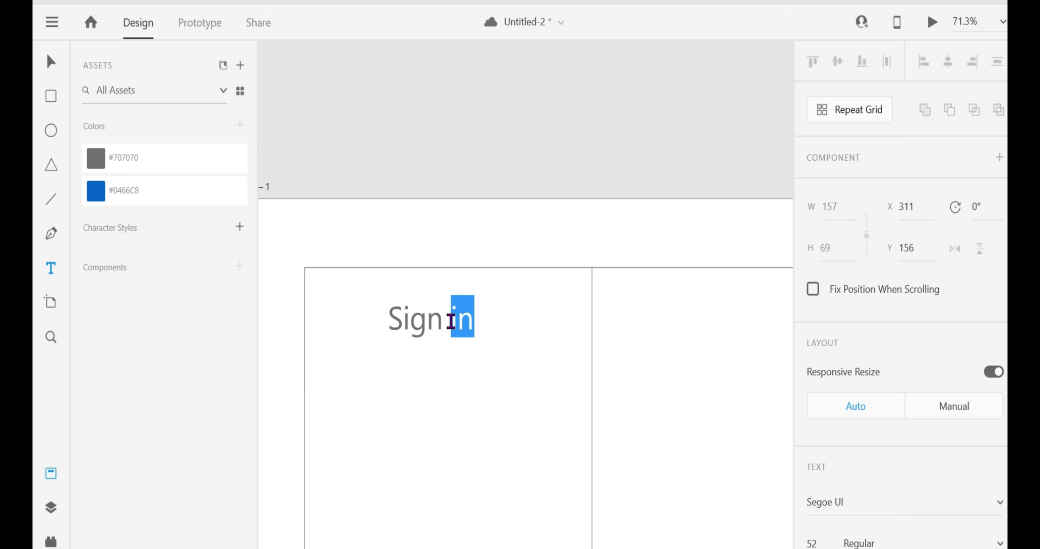
# Try a black fill on the whole heading, and undo the accidental replacement of its text
pyautogui.tripleClick(450, 320)
pyautogui.scroll(-10, 812, 413)
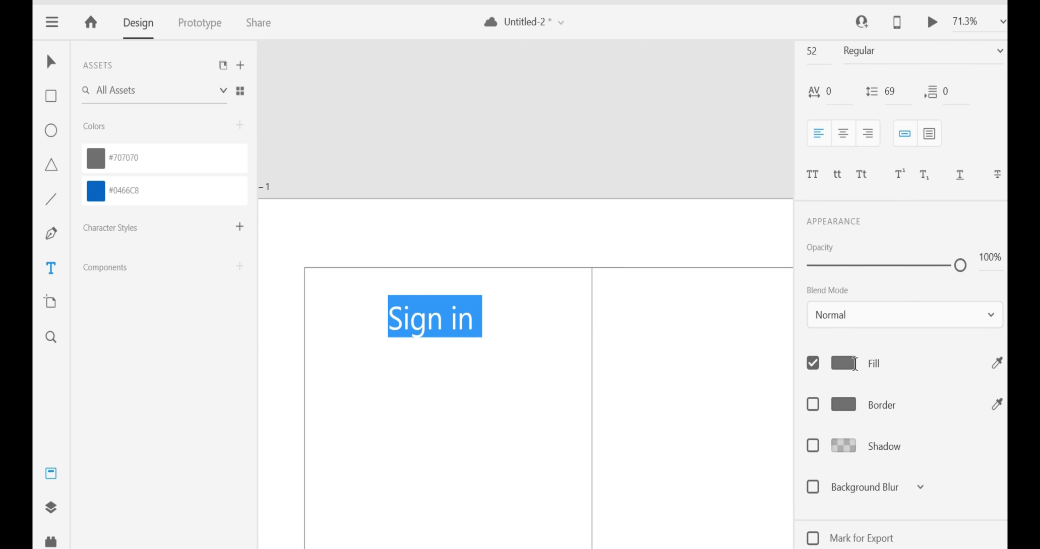
pyautogui.click(854, 363)
pyautogui.click(662, 385)
pyautogui.press('Escape')
pyautogui.write('V')
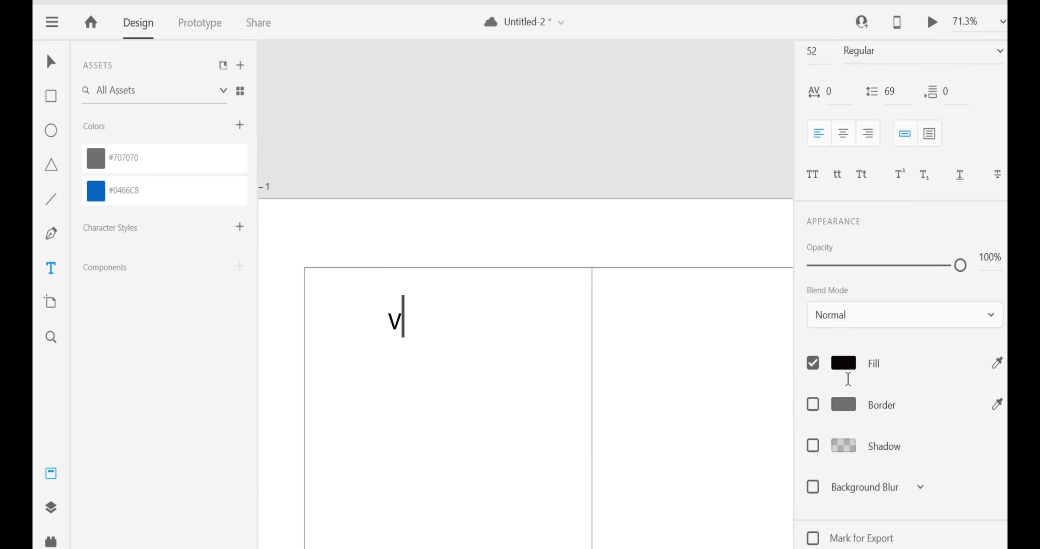
pyautogui.press('Escape')
pyautogui.hotkey('ctrl', 'z')
# Set the "sign in" heading to size 48 with a black #000000 fill
pyautogui.moveTo(429, 337); pyautogui.dragTo(430, 334)
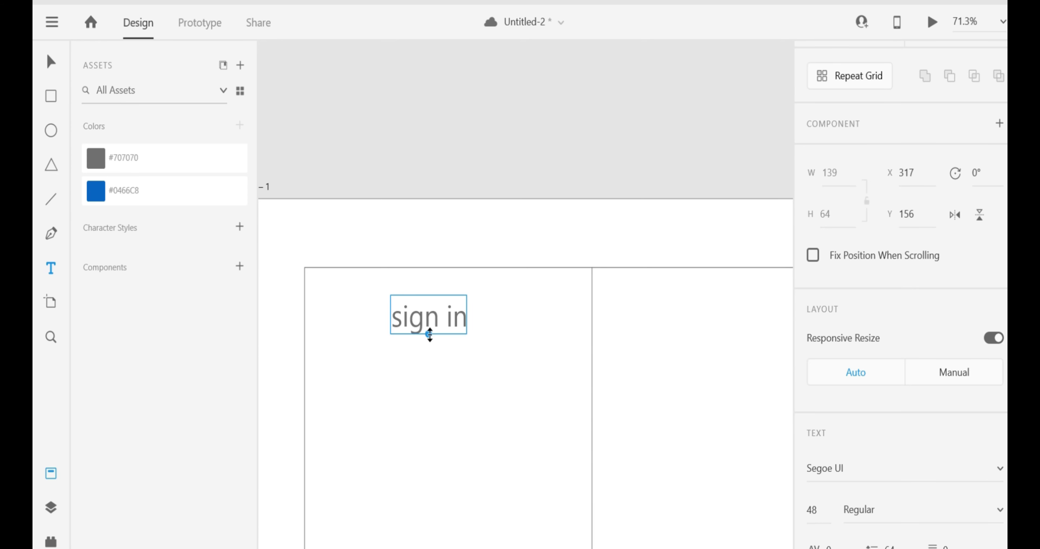
pyautogui.doubleClick(461, 318)
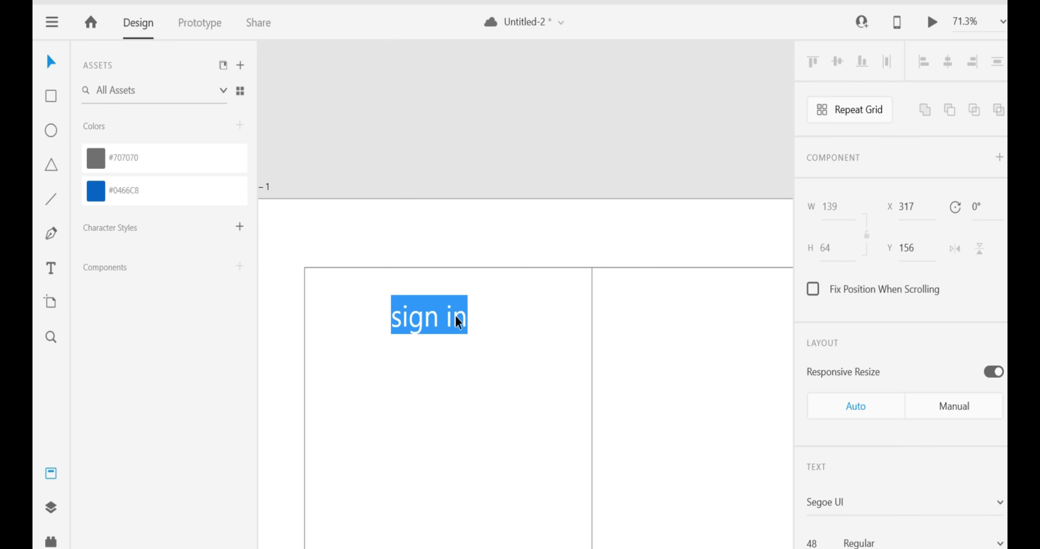
pyautogui.scroll(-5, 864, 449)
pyautogui.click(843, 327)
pyautogui.moveTo(624, 351); pyautogui.dragTo(614, 383)
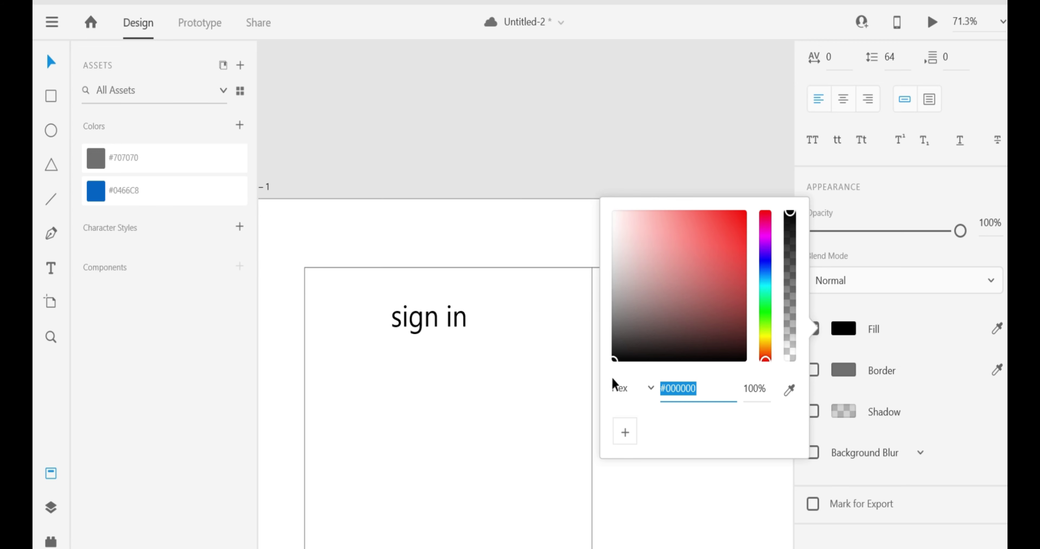
pyautogui.click(686, 157)
# Change the font weight of the "sign in" heading to Bold
pyautogui.doubleClick(459, 322)
pyautogui.scroll(-10, 888, 302)
pyautogui.scroll(2, 896, 220)
pyautogui.click(889, 160)
pyautogui.click(868, 297)
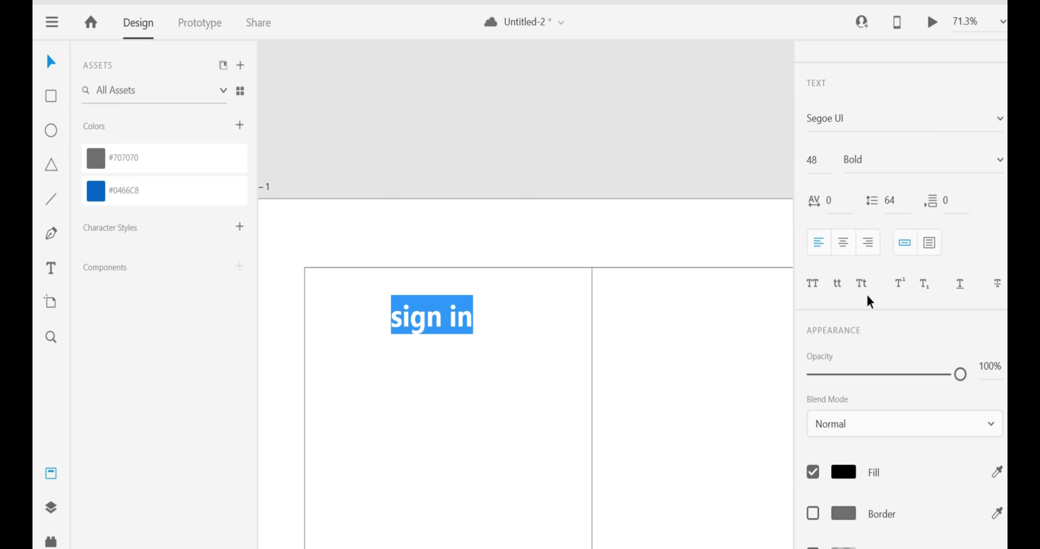
pyautogui.click(598, 144)
# Align the heading to the vertical and horizontal center of the left panel
pyautogui.scroll(-4, 521, 391)
pyautogui.scroll(1, 521, 391)
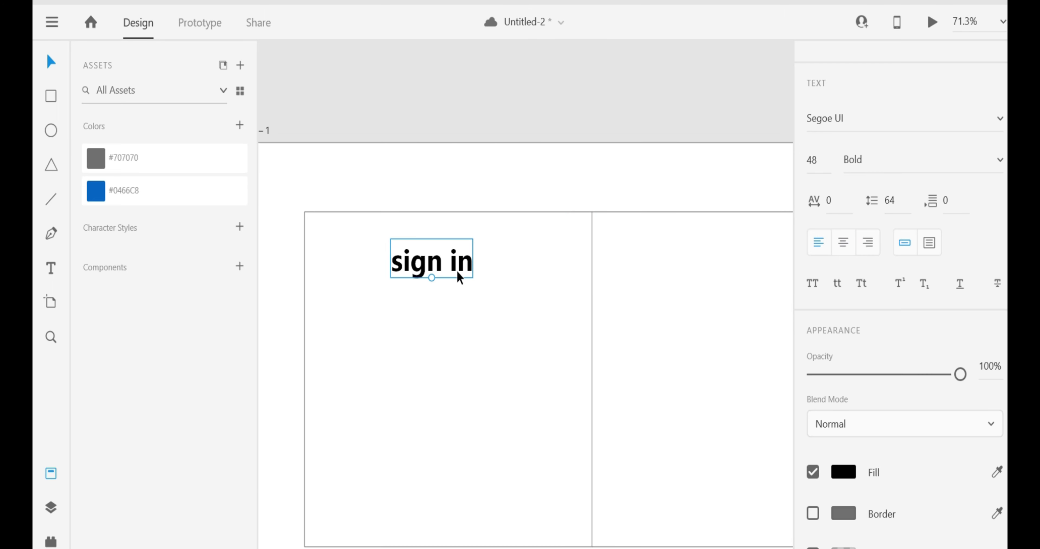
pyautogui.keyDown('shift'); pyautogui.click(543, 277); pyautogui.keyUp('shift')
pyautogui.scroll(5, 857, 197)
pyautogui.click(838, 93)
pyautogui.click(947, 93)
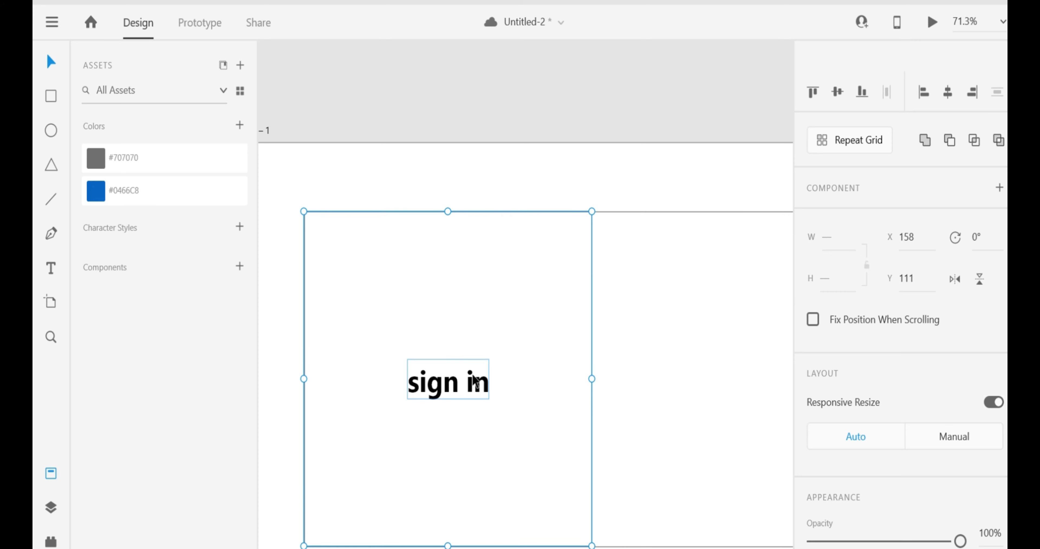
# Move the "sign in" heading straight up to Y 172, near the top of the left panel
pyautogui.press('Escape')
pyautogui.moveTo(445, 380); pyautogui.dragTo(445, 324)
pyautogui.hotkey('shift', 'Up')
pyautogui.hotkey('shift', 'Up')
pyautogui.hotkey('shift', 'Up')
pyautogui.hotkey('shift', 'Up')
pyautogui.hotkey('shift', 'Up')
pyautogui.hotkey('shift', 'Up')
pyautogui.hotkey('shift', 'Up')
pyautogui.hotkey('shift', 'Up')
pyautogui.hotkey('shift', 'Up')
pyautogui.hotkey('shift', 'Up')
pyautogui.hotkey('shift', 'Up')
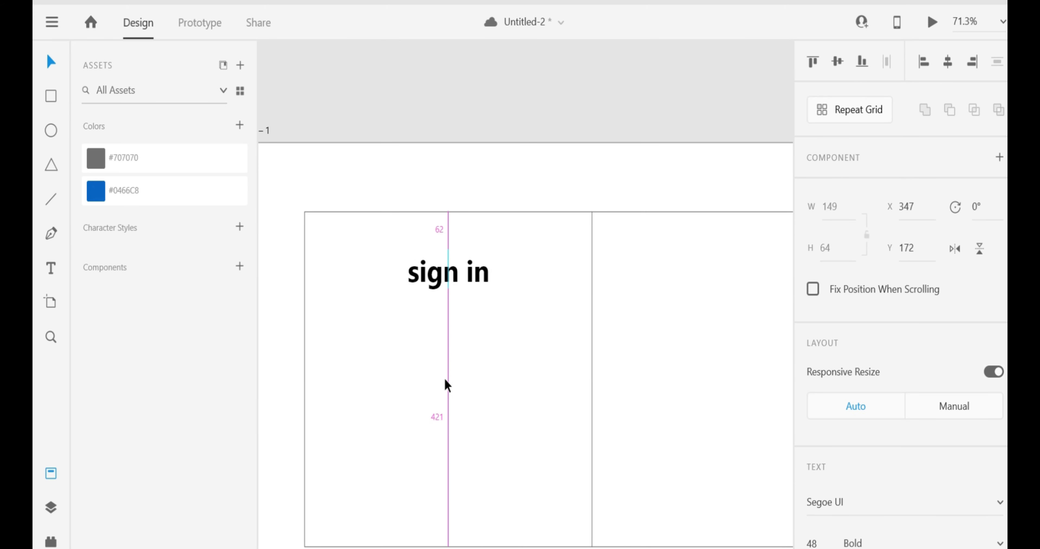
# Place the row of Facebook, Twitter and Google+ icons below the heading and center it horizontally in the left panel
pyautogui.scroll(4, 576, 145)
pyautogui.scroll(1, 574, 140)
pyautogui.moveTo(567, 137); pyautogui.dragTo(449, 356)
pyautogui.scroll(-2, 393, 525)
pyautogui.click(398, 341)
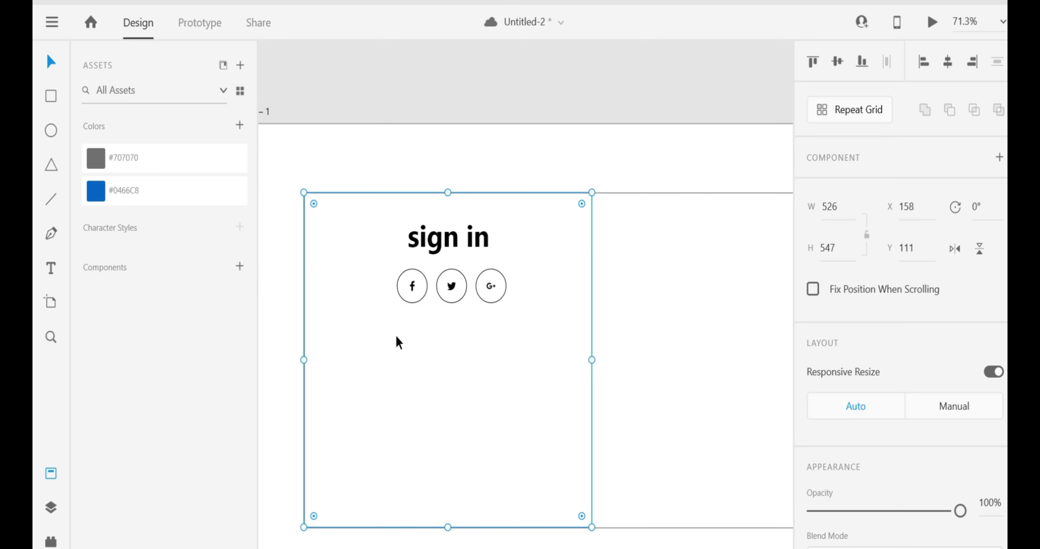
pyautogui.click(458, 290)
pyautogui.keyDown('shift'); pyautogui.click(487, 367); pyautogui.keyUp('shift')
pyautogui.click(947, 62)
pyautogui.click(614, 94)
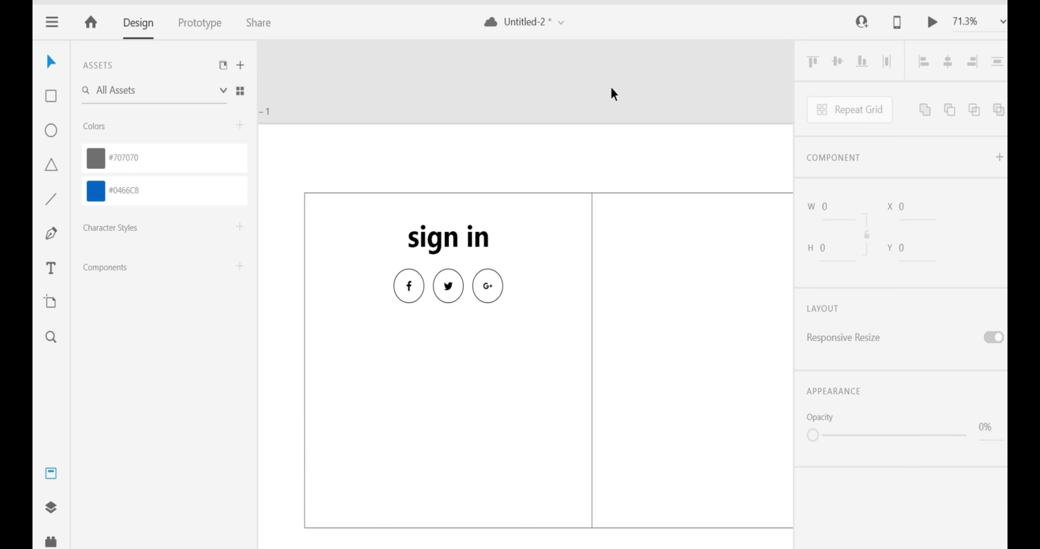
# Draw a wide input field rectangle below the social icons and fully round its corners
pyautogui.click(51, 96)
pyautogui.moveTo(338, 340)
pyautogui.mouseDown()
pyautogui.moveTo(571, 373)
pyautogui.moveTo(560, 378)
pyautogui.mouseUp()
pyautogui.click(500, 357)
pyautogui.press('v')
pyautogui.click(459, 484)
pyautogui.click(485, 370)
pyautogui.moveTo(485, 370)
pyautogui.mouseDown()
pyautogui.moveTo(497, 373)
pyautogui.moveTo(485, 361)
pyautogui.mouseUp()
pyautogui.moveTo(549, 361); pyautogui.dragTo(364, 438)
pyautogui.click(365, 438)
# Add the placeholder text "enter your username" inside the rounded field and reduce it to size 22
pyautogui.click(50, 268)
pyautogui.click(379, 350)
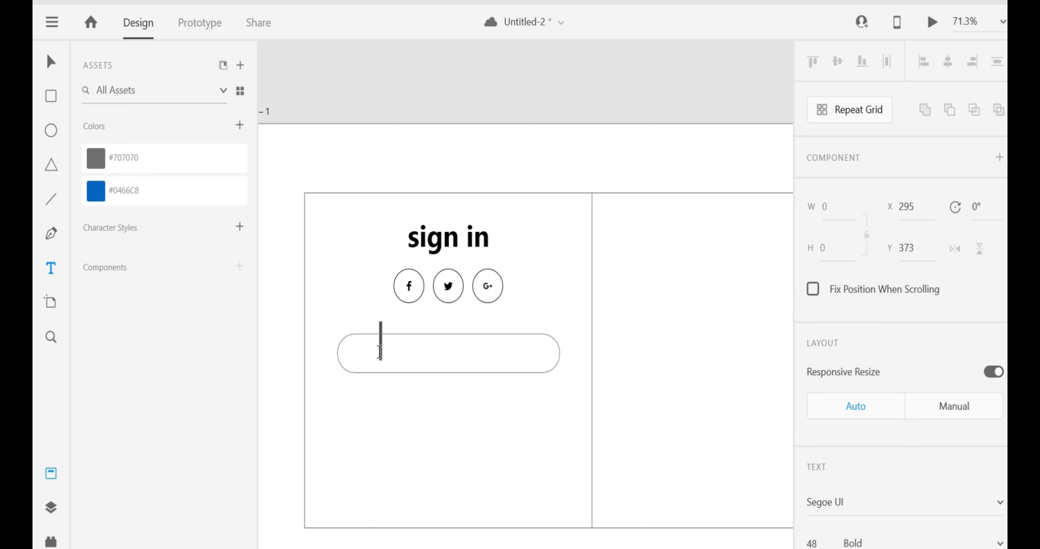
pyautogui.write('enter your username')
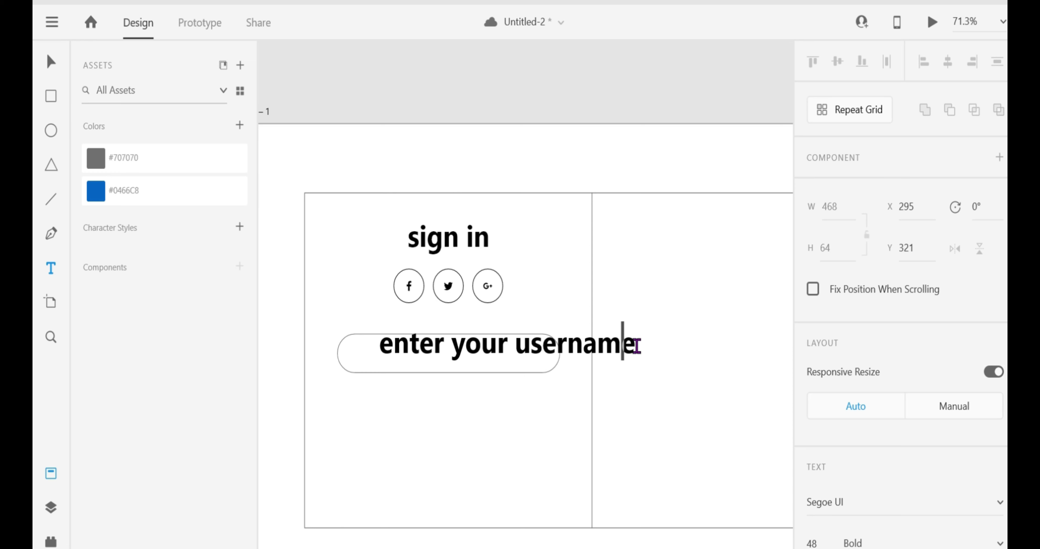
pyautogui.moveTo(636, 346); pyautogui.dragTo(379, 345)
pyautogui.scroll(-10, 838, 367)
pyautogui.press('Escape')
pyautogui.moveTo(505, 364); pyautogui.dragTo(483, 358)
pyautogui.press('Escape')
# Center the username placeholder text horizontally and vertically within its rounded field
pyautogui.press('v')
pyautogui.keyDown('shift'); pyautogui.click(541, 365); pyautogui.keyUp('shift')
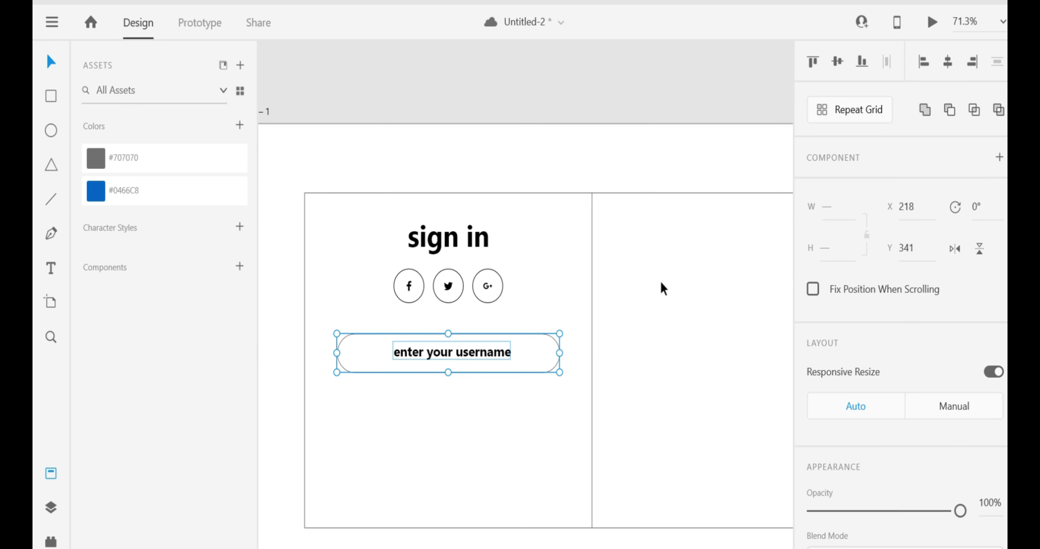
pyautogui.click(947, 61)
pyautogui.click(838, 61)
pyautogui.click(476, 382)
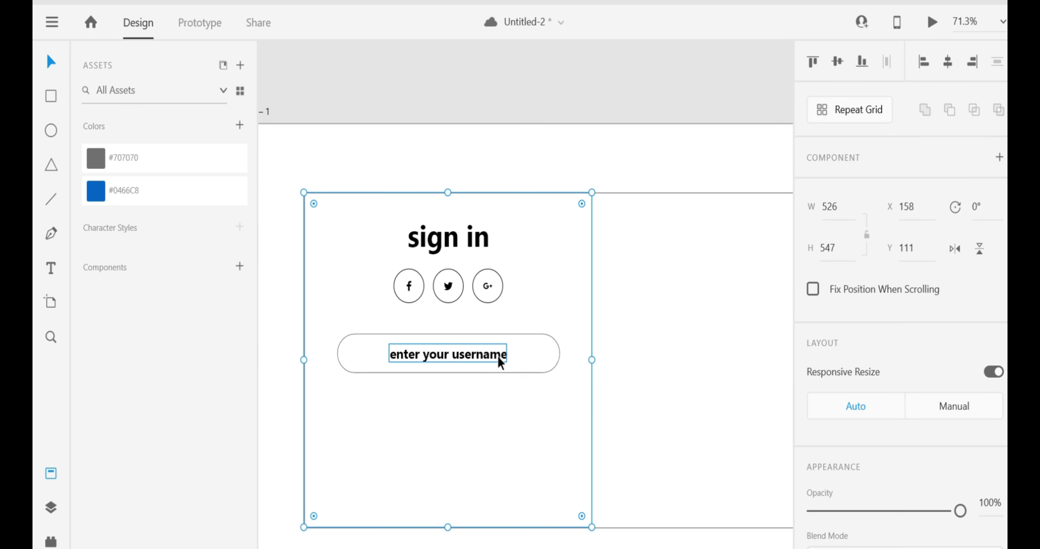
# Lower the opacity of the username placeholder text so that it looks gray
pyautogui.click(476, 354)
pyautogui.scroll(-8, 861, 390)
pyautogui.moveTo(960, 382); pyautogui.dragTo(891, 379)
pyautogui.click(466, 466)
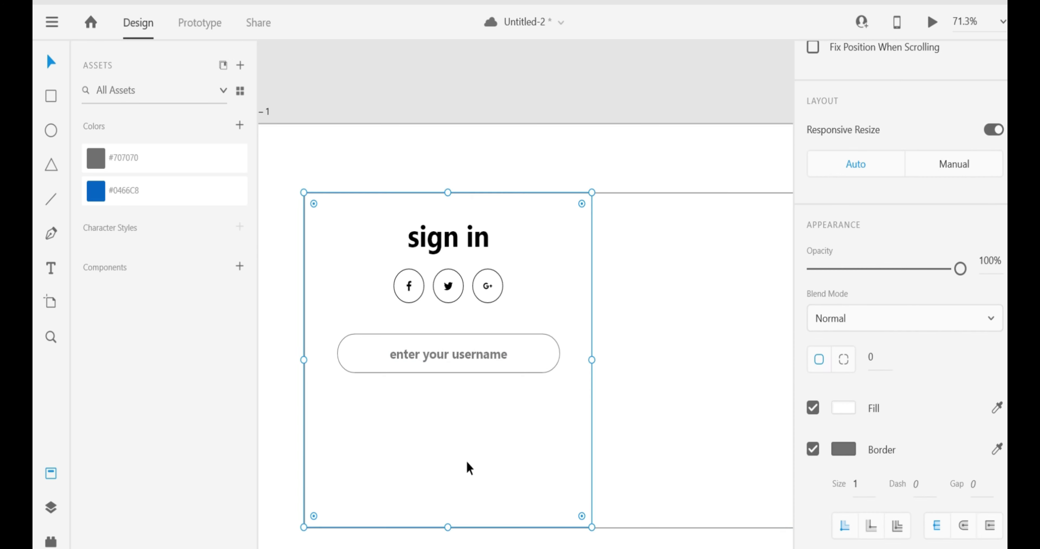
pyautogui.click(516, 360)
pyautogui.keyDown('alt'); pyautogui.moveTo(517, 360); pyautogui.dragTo(514, 425); pyautogui.keyUp('alt')
pyautogui.hotkey('ctrl', 'z')
# Duplicate the username field together with its placeholder text and place the copy directly below
pyautogui.click(501, 358)
pyautogui.click(524, 361)
pyautogui.keyDown('shift'); pyautogui.click(496, 358); pyautogui.keyUp('shift')
pyautogui.keyDown('alt'); pyautogui.moveTo(530, 361); pyautogui.dragTo(532, 431); pyautogui.keyUp('alt')
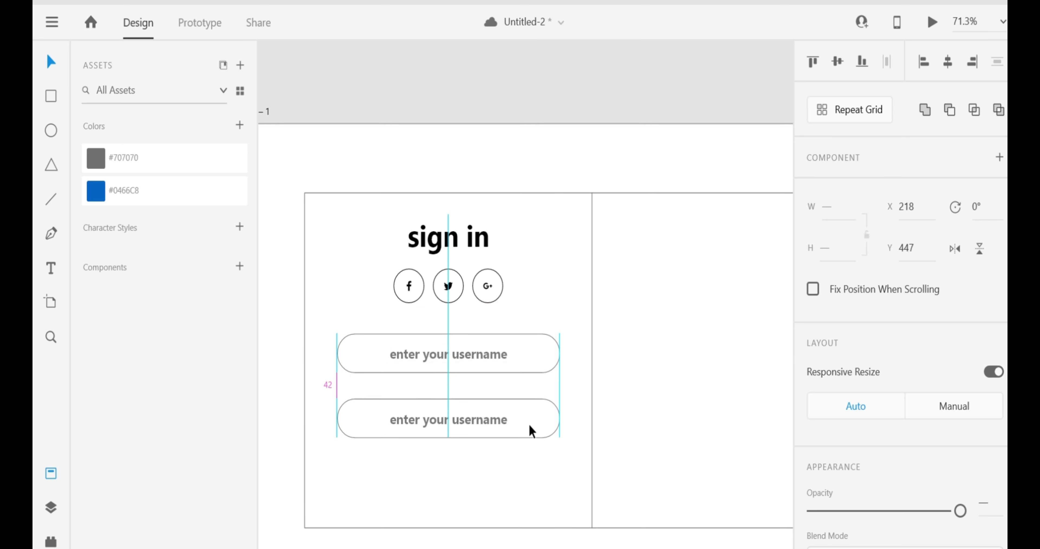
# Change the placeholder text of the lower field to "enter your Password"
pyautogui.doubleClick(502, 429)
pyautogui.write('enter your Pass')
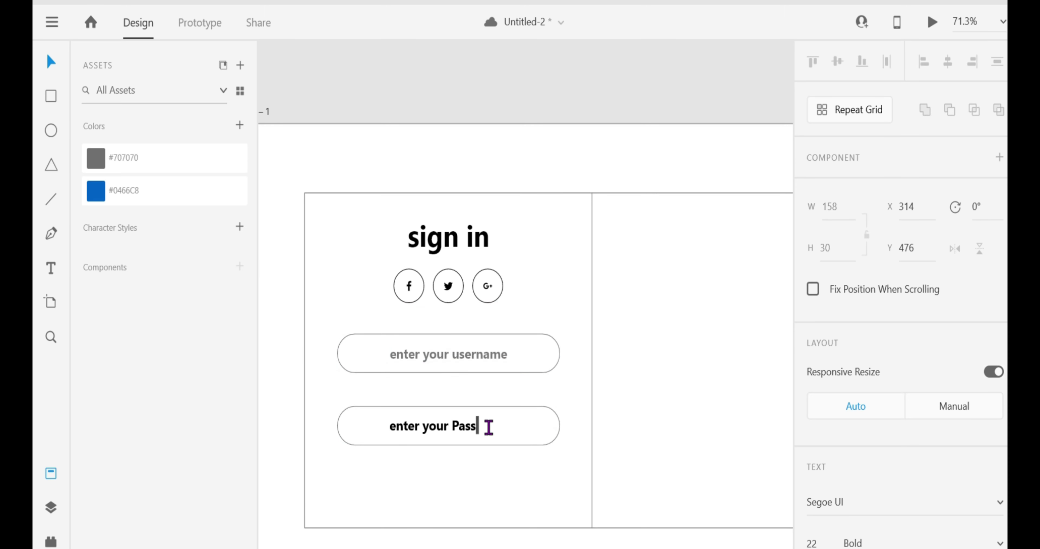
pyautogui.write('woed')
pyautogui.press('BackSpace')
pyautogui.press('Escape')
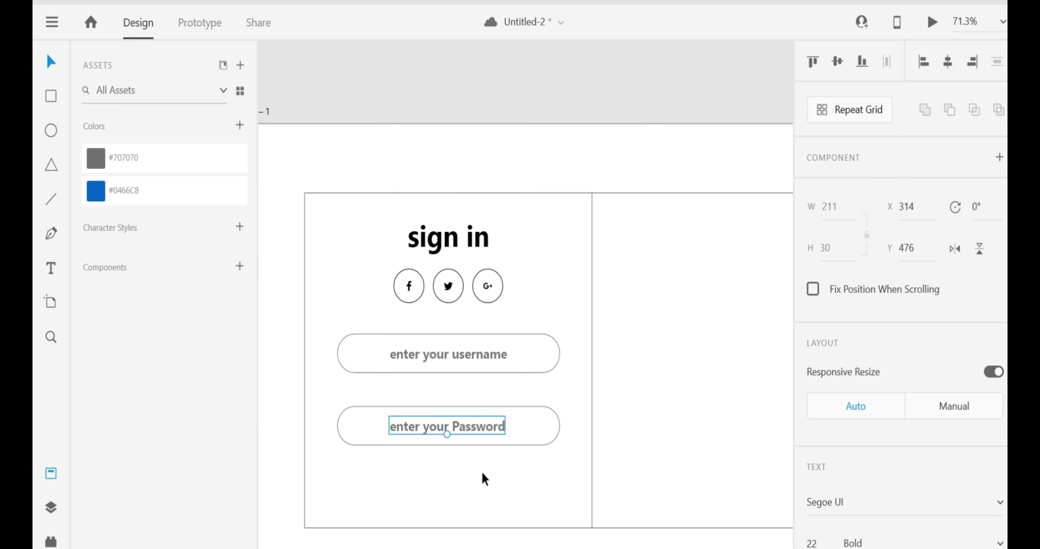
# Add the text "forgote your password" at size 23 below the password field
pyautogui.scroll(-2, 483, 476)
pyautogui.click(394, 427)
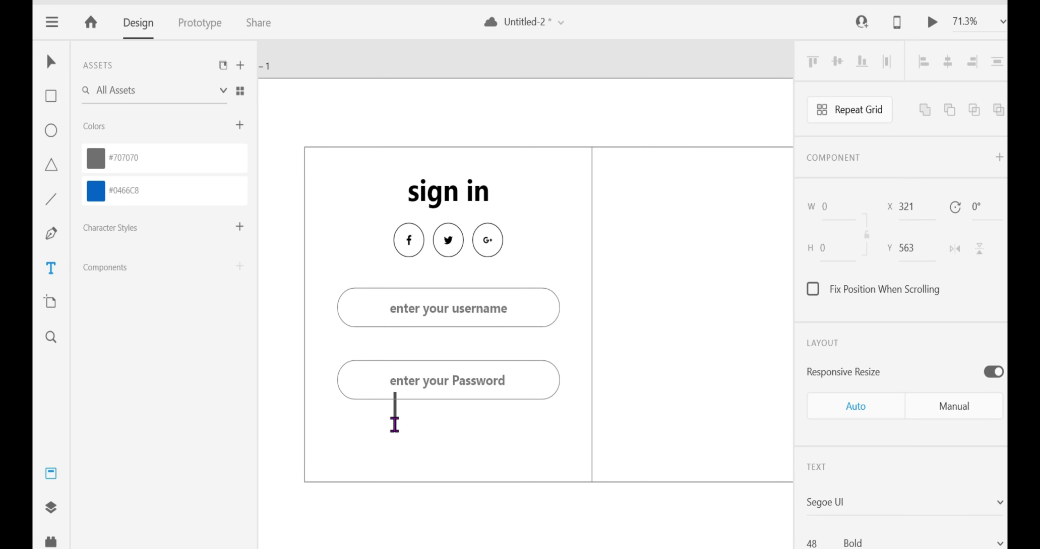
pyautogui.scroll(-5, 888, 383)
pyautogui.click(812, 283)
pyautogui.write('23')
pyautogui.press('Return')
pyautogui.write('forgate your password')
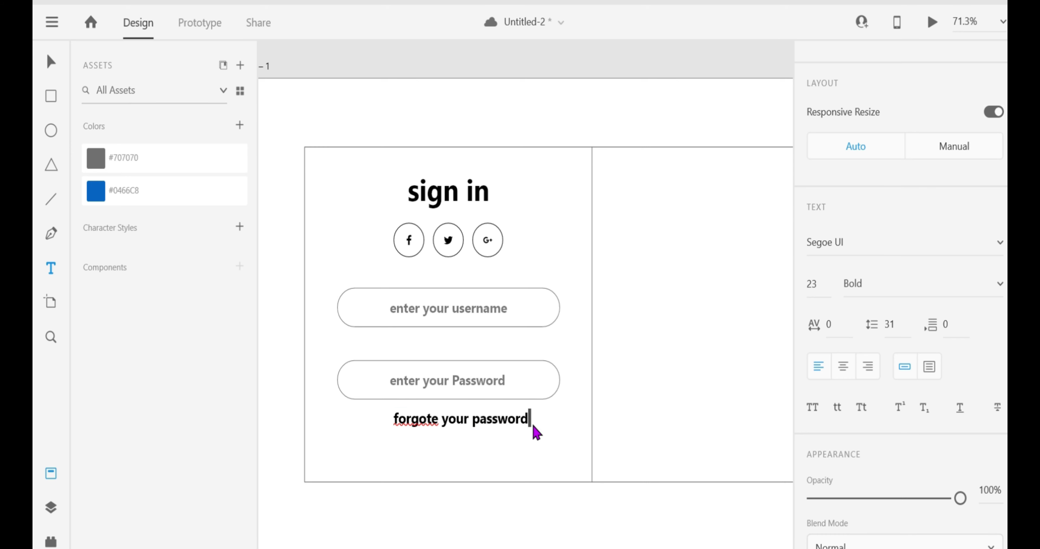
# Shrink the "forgote your password" text to size 13 and center it horizontally in the left panel
pyautogui.press('Escape')
pyautogui.moveTo(459, 428); pyautogui.dragTo(458, 418)
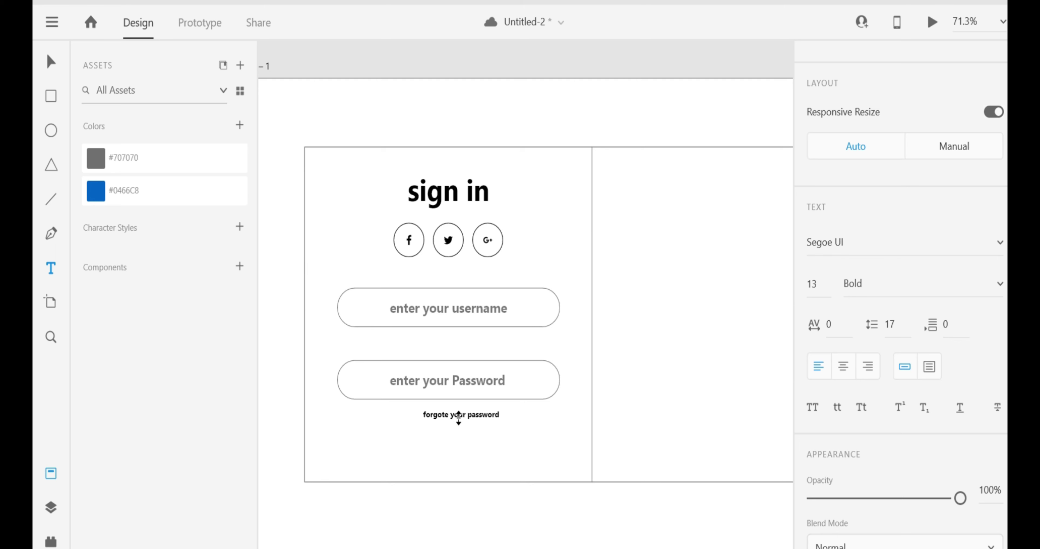
pyautogui.click(458, 418)
pyautogui.press('Escape')
pyautogui.press('Escape')
pyautogui.click(483, 415)
pyautogui.keyDown('shift'); pyautogui.click(501, 439); pyautogui.keyUp('shift')
pyautogui.click(950, 65)
# Draw a rounded 215 × 42 button outline below the "forgote your password" text and label it "login"
pyautogui.click(51, 96)
pyautogui.moveTo(389, 441); pyautogui.dragTo(506, 467)
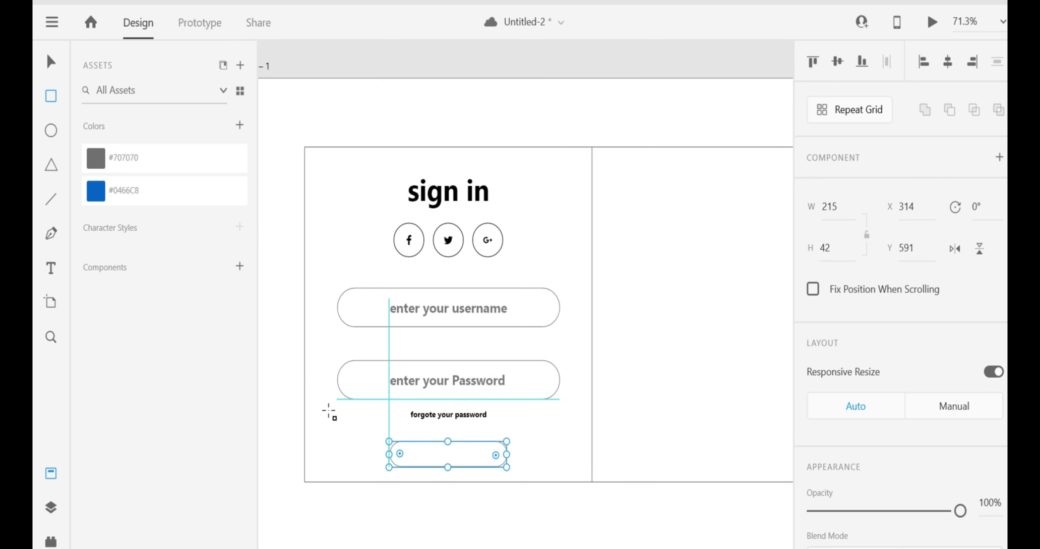
pyautogui.click(51, 268)
pyautogui.click(431, 456)
pyautogui.write('login')
pyautogui.press('Escape')
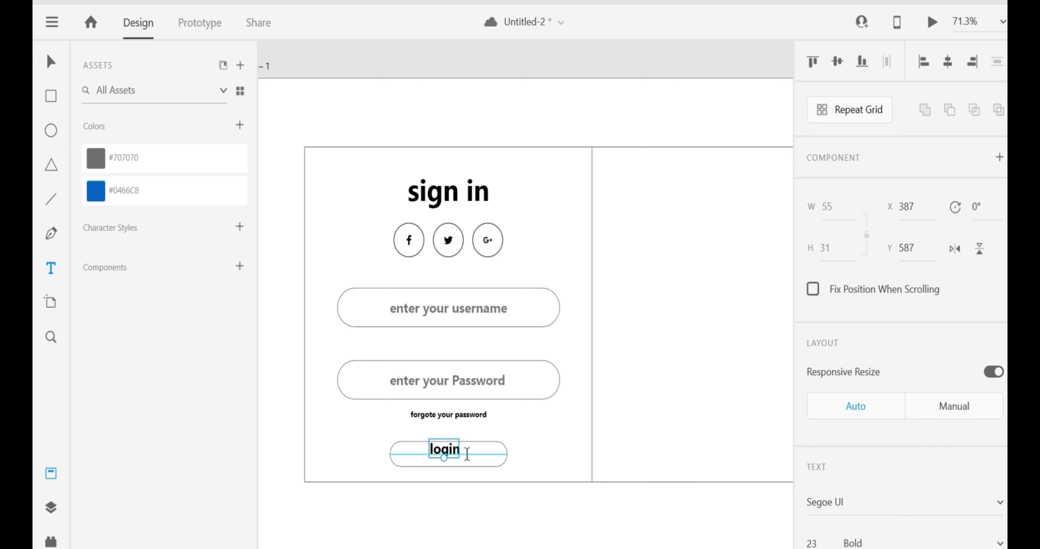
# Center the "login" label horizontally and vertically within its rounded button outline
pyautogui.press('v')
pyautogui.keyDown('shift'); pyautogui.click(484, 460); pyautogui.keyUp('shift')
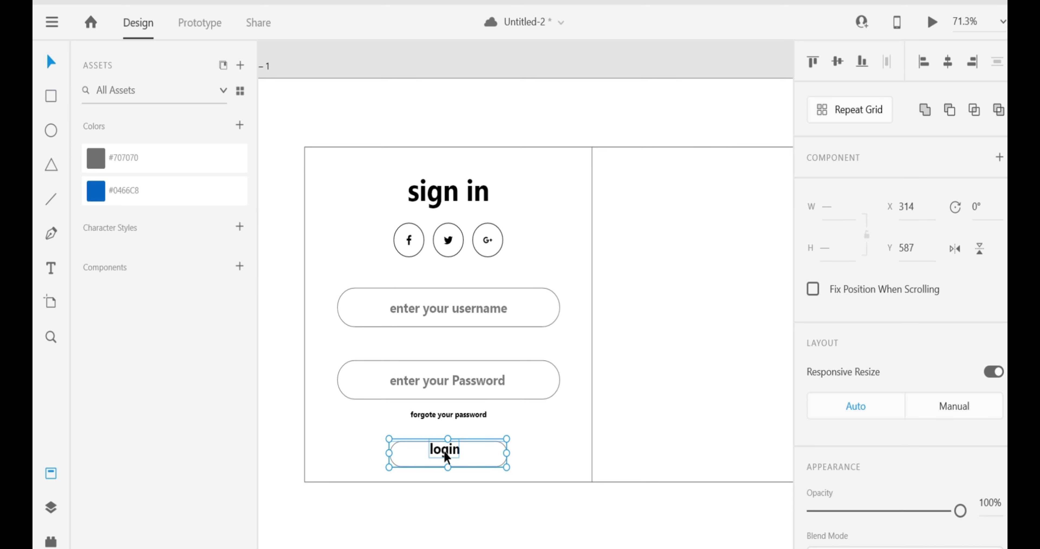
pyautogui.click(947, 61)
pyautogui.click(837, 61)
pyautogui.moveTo(452, 462); pyautogui.dragTo(454, 458)
pyautogui.click(543, 436)
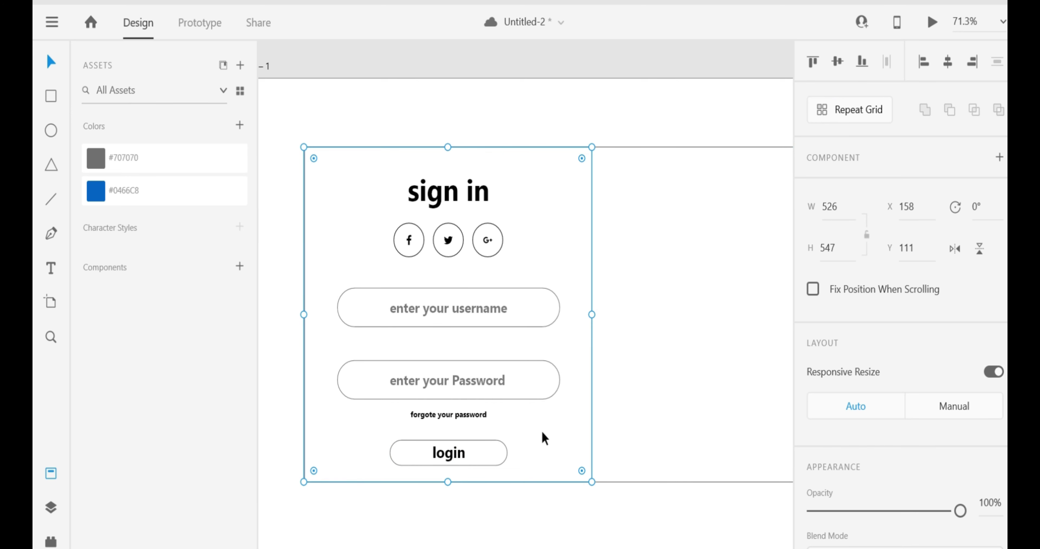
# Add the text "welcome on planics dev" in the upper part of the empty right panel
pyautogui.hscroll(3, 543, 436)
pyautogui.hscroll(-2, 542, 436)
pyautogui.hscroll(3, 769, 314)
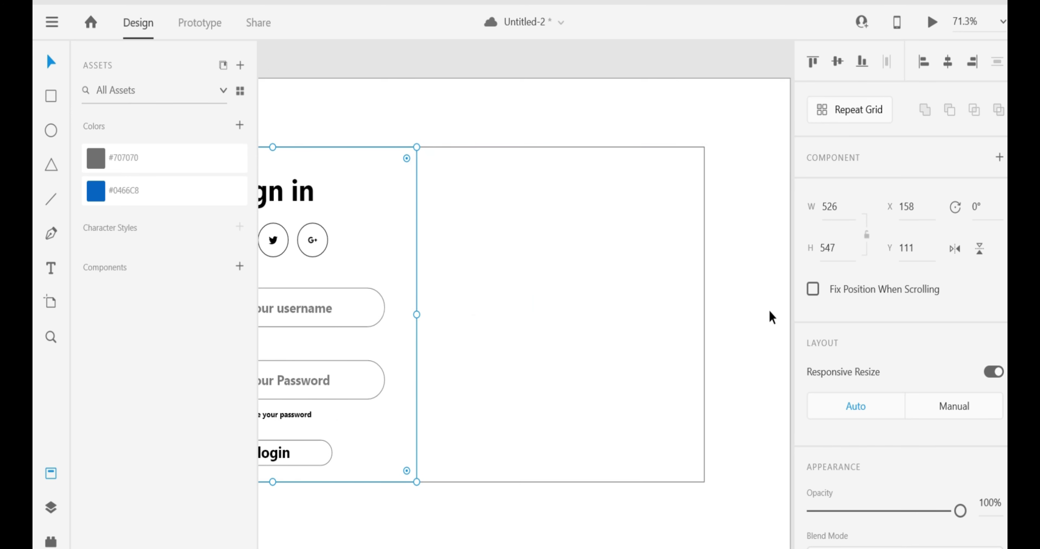
pyautogui.click(48, 96)
pyautogui.click(56, 266)
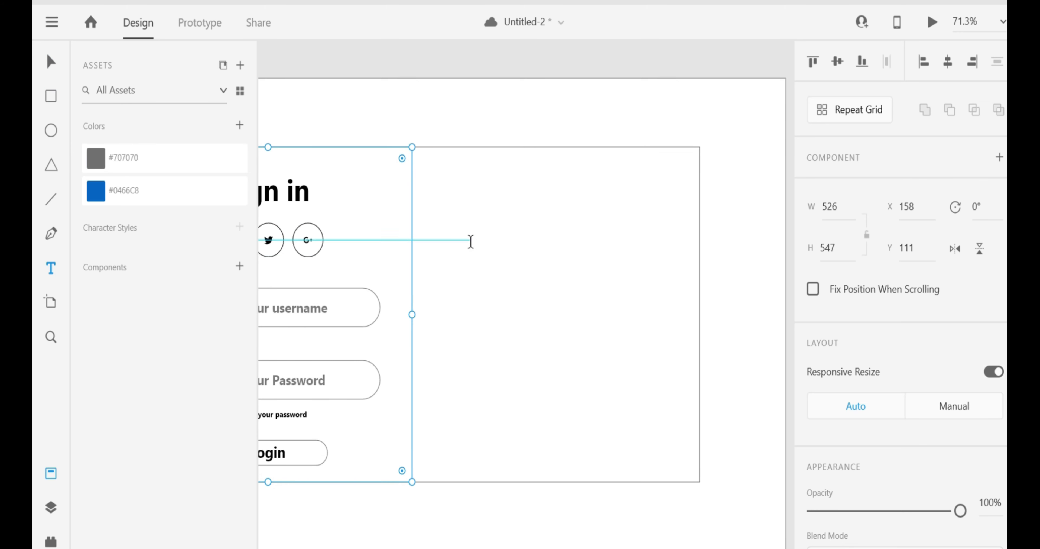
pyautogui.click(471, 238)
pyautogui.write('welo')
pyautogui.press('BackSpace')
pyautogui.press('BackSpace')
pyautogui.press('BackSpace')
pyautogui.press('BackSpace')
pyautogui.write('w')
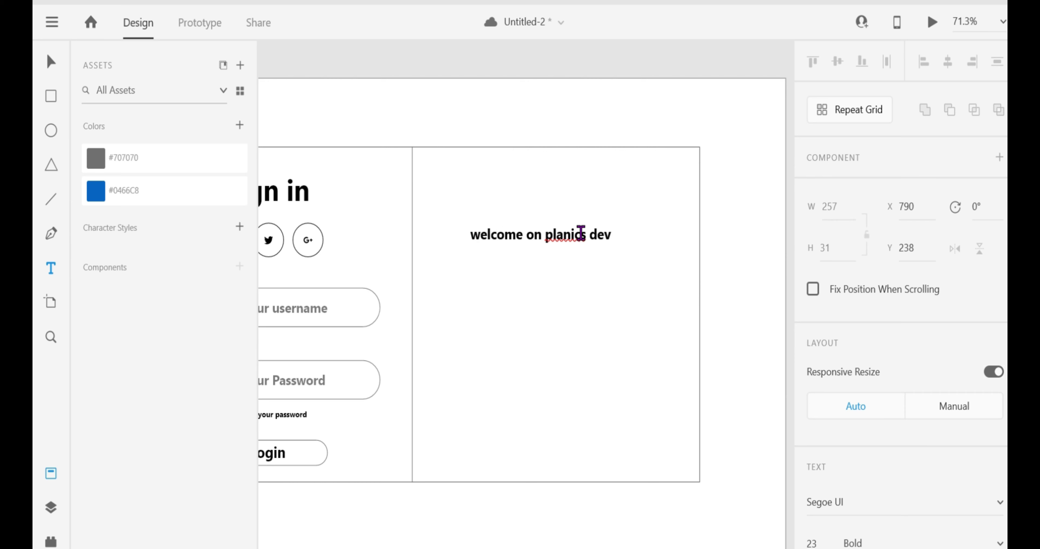
# Enlarge the "welcome on planics dev" text to size 37 and center it horizontally in the right panel
pyautogui.press('Escape')
pyautogui.moveTo(539, 243)
pyautogui.mouseDown()
pyautogui.moveTo(548, 265)
pyautogui.moveTo(549, 254)
pyautogui.mouseUp()
pyautogui.click(592, 322)
pyautogui.press('Escape')
pyautogui.press('v')
pyautogui.keyDown('shift'); pyautogui.click(611, 289); pyautogui.keyUp('shift')
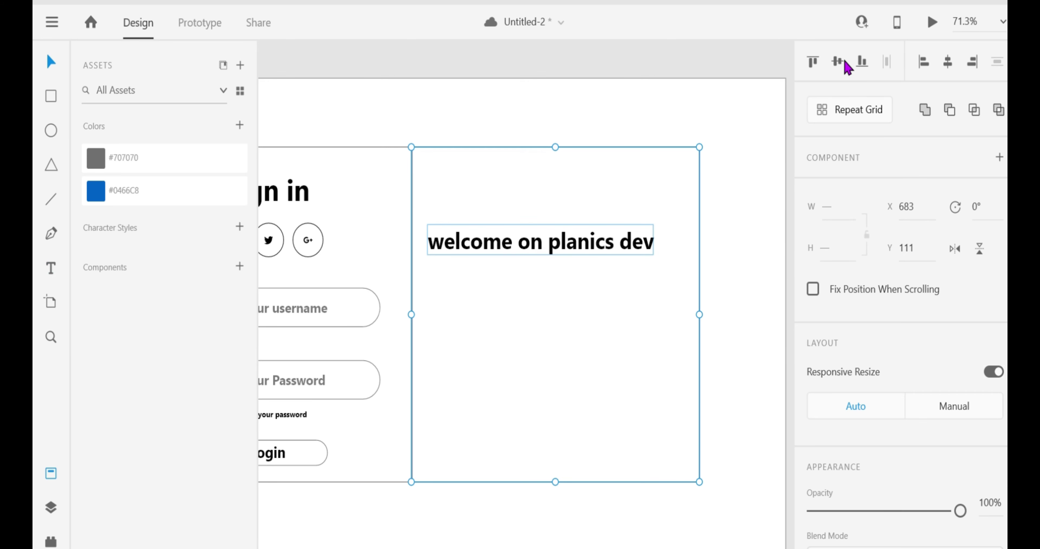
pyautogui.click(948, 61)
# Add a text area below the welcome heading reading "you can sign up using fill some personal details and start your demo"
pyautogui.click(51, 267)
pyautogui.moveTo(451, 269); pyautogui.dragTo(666, 295)
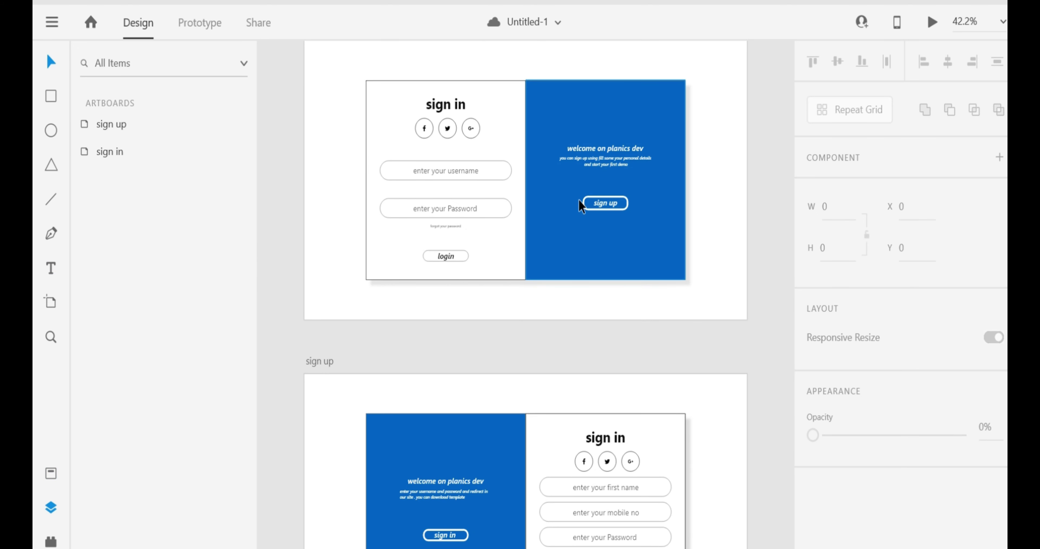
pyautogui.scroll(3, 645, 157)
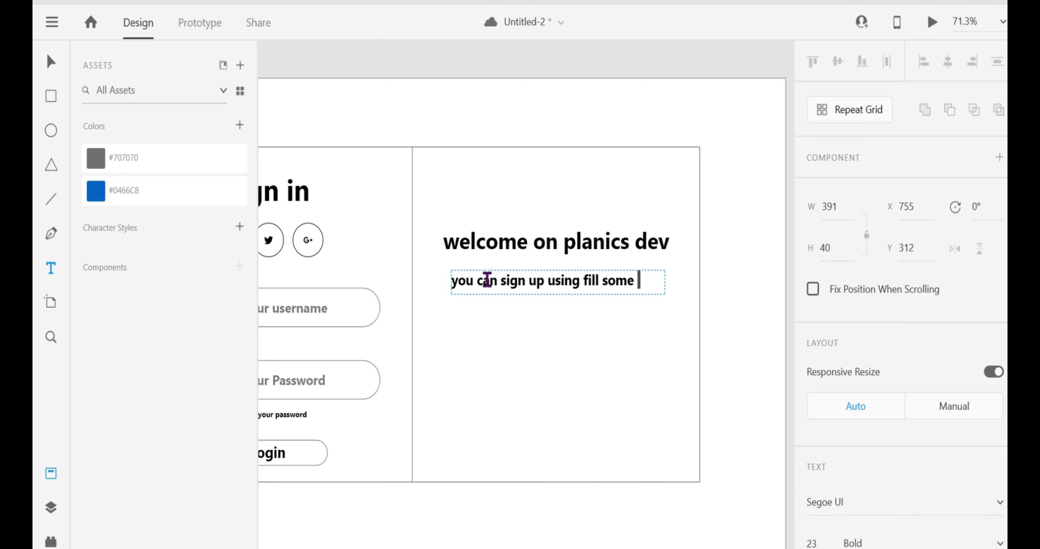
pyautogui.write('onal details and start y')
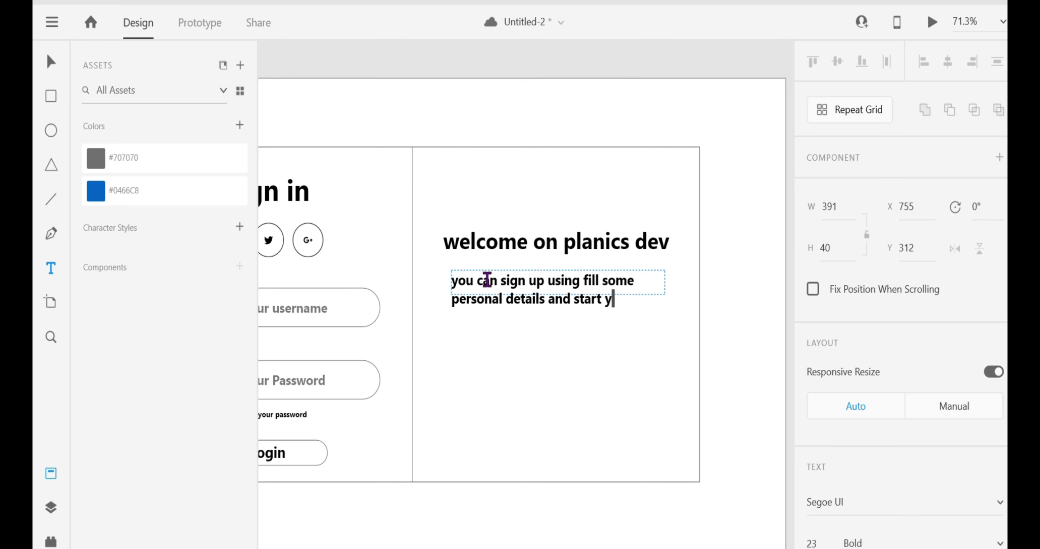
pyautogui.write('demo')
pyautogui.click(530, 442)
# Widen the description text box to about 441 and place it directly below the welcome heading
pyautogui.press('v')
pyautogui.click(574, 284)
pyautogui.moveTo(665, 303); pyautogui.dragTo(693, 302)
pyautogui.moveTo(537, 420); pyautogui.dragTo(564, 296)
pyautogui.hotkey('ctrl', 'z')
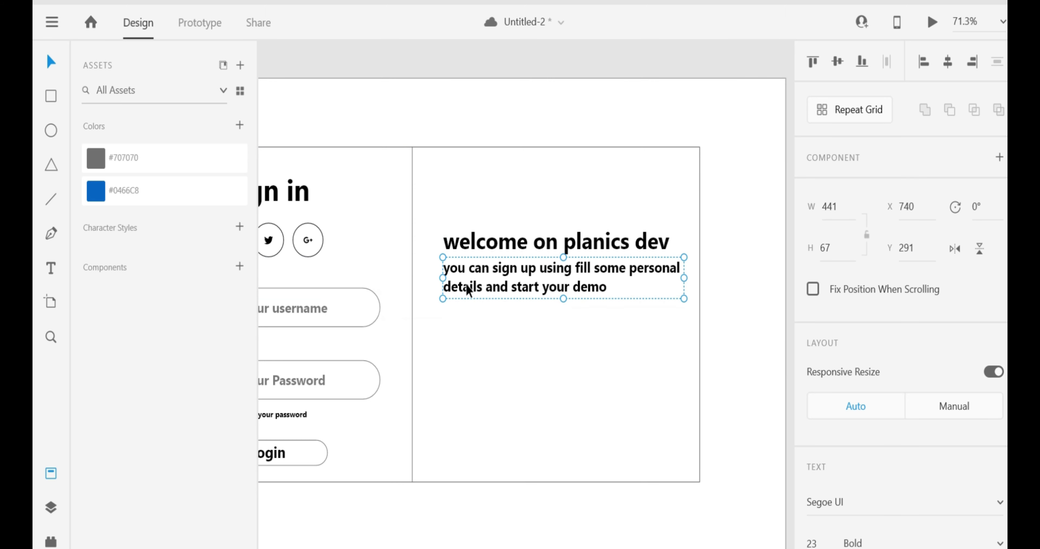
# Indent the line "details and start your demo" with spaces so it sits centered under the first line
pyautogui.doubleClick(467, 285)
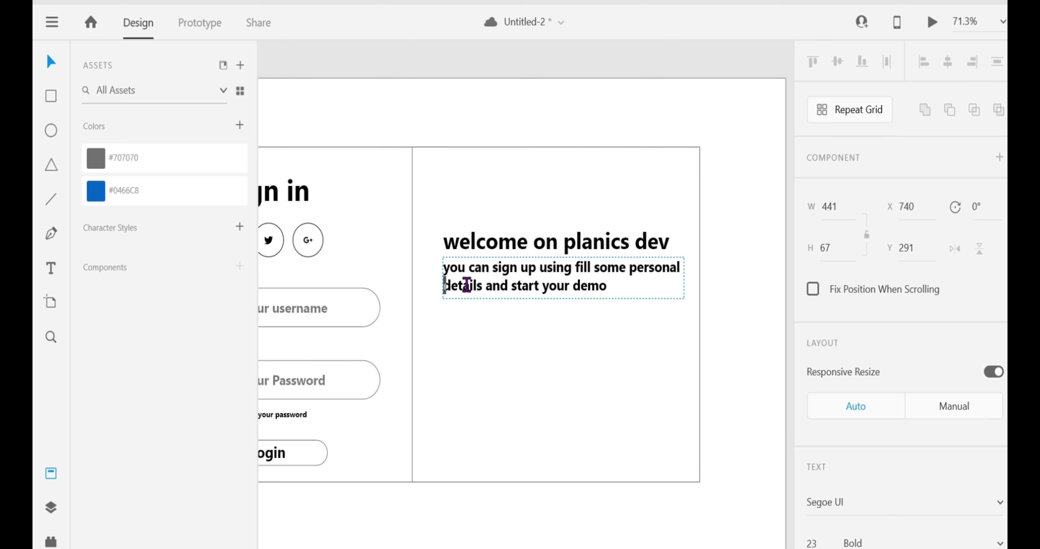
pyautogui.press('Escape')
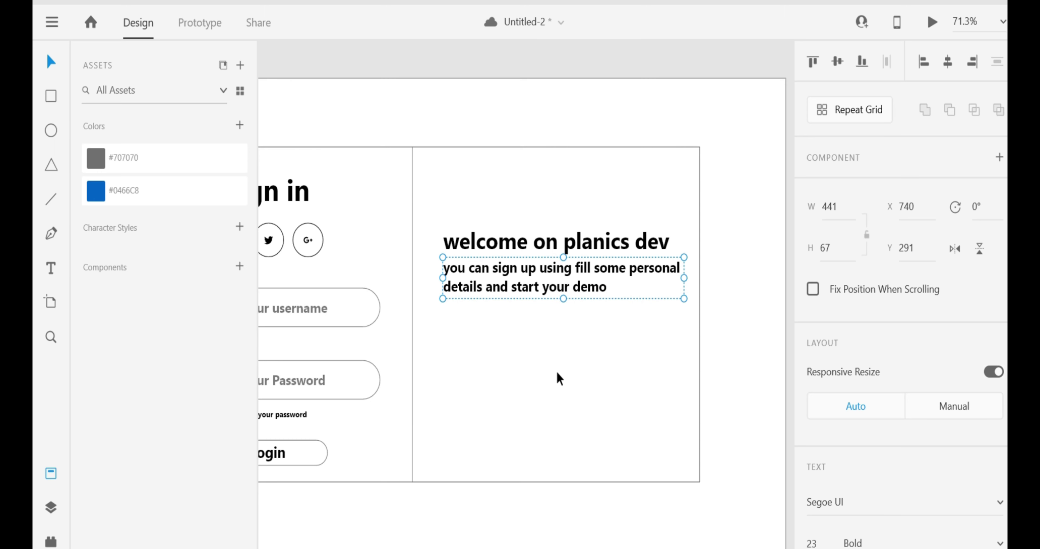
pyautogui.moveTo(563, 297); pyautogui.dragTo(564, 317)
pyautogui.doubleClick(477, 289)
pyautogui.doubleClick(477, 286)
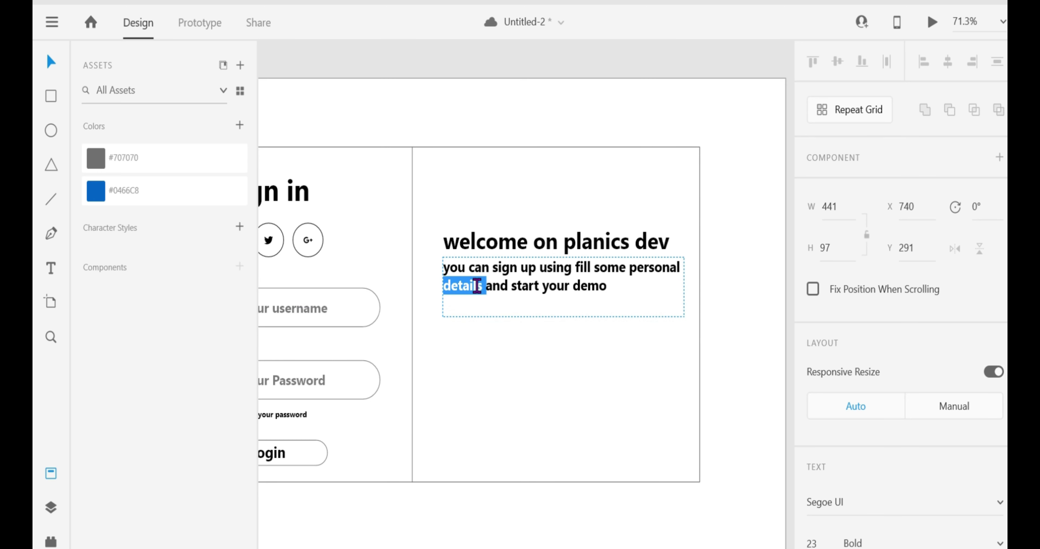
pyautogui.press('Return')
pyautogui.press('BackSpace')
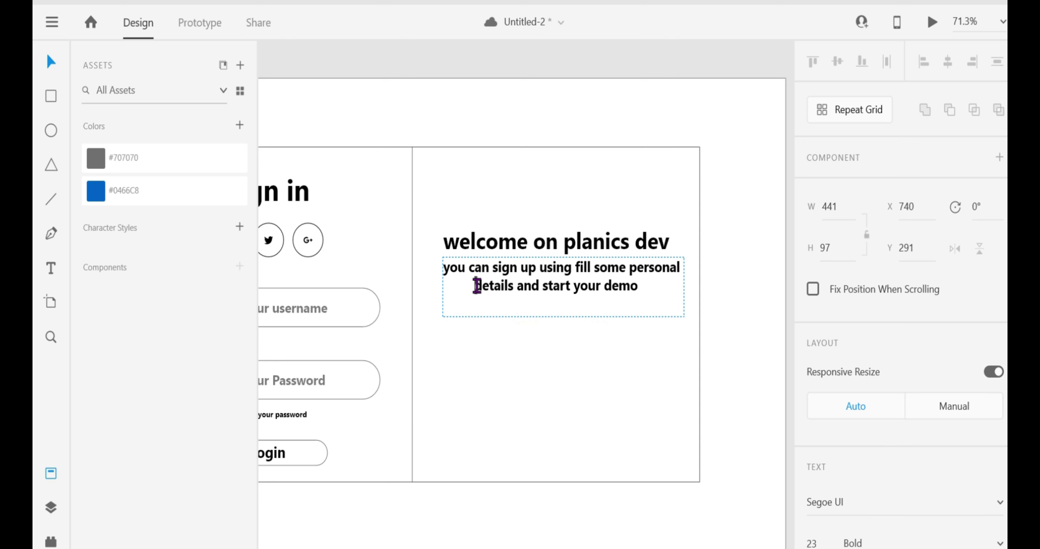
# Shorten the description text box to about 67 high to fit its two lines
pyautogui.press('Escape')
pyautogui.moveTo(564, 316); pyautogui.dragTo(564, 296)
pyautogui.scroll(-5, 924, 347)
pyautogui.moveTo(962, 500)
pyautogui.mouseDown()
pyautogui.moveTo(861, 509)
pyautogui.moveTo(972, 492)
pyautogui.mouseUp()
pyautogui.click(597, 319)
pyautogui.click(564, 273)
pyautogui.moveTo(563, 299); pyautogui.dragTo(563, 298)
pyautogui.click(604, 352)
# Set the description text size to 16 and narrow its box to about 323 wide, centered in the right panel
pyautogui.click(646, 284)
pyautogui.doubleClick(646, 284)
pyautogui.scroll(-2, 838, 420)
pyautogui.scroll(5, 836, 430)
pyautogui.moveTo(823, 405); pyautogui.dragTo(801, 455)
pyautogui.write('14')
pyautogui.press('Return')
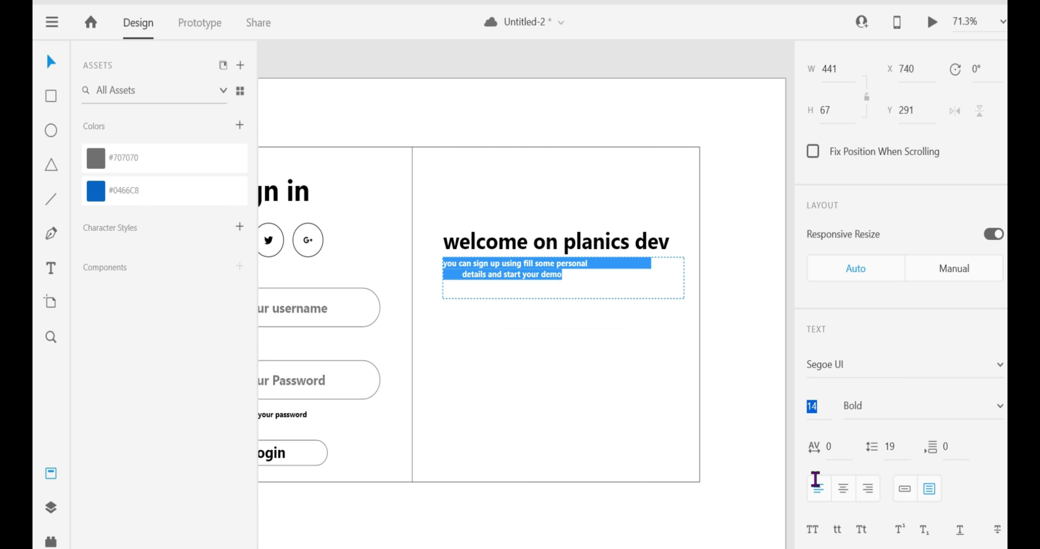
pyautogui.press('Up')
pyautogui.press('Up')
pyautogui.click(636, 412)
pyautogui.moveTo(688, 276); pyautogui.dragTo(600, 285)
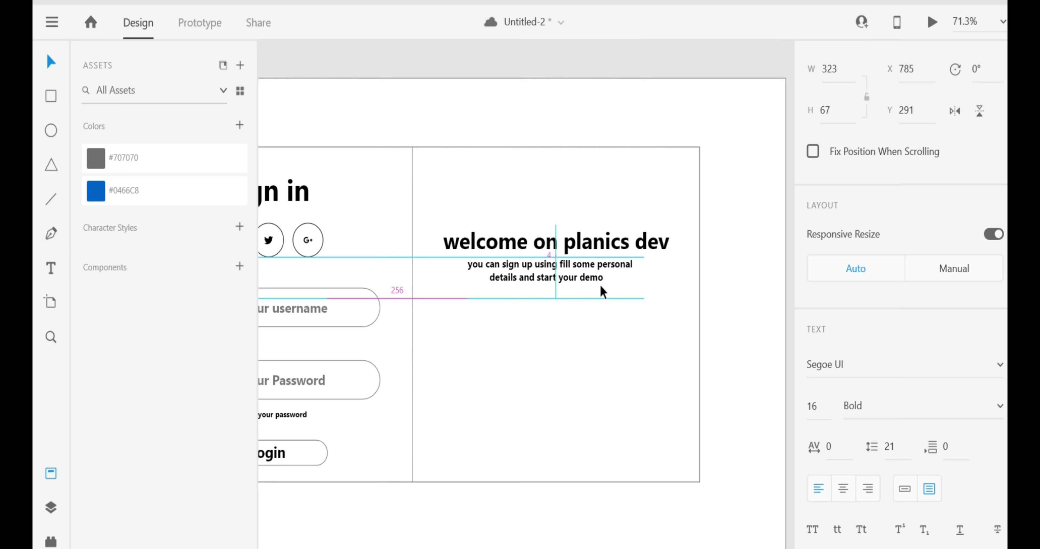
pyautogui.click(547, 373)
# Try to align the description text to the vertical middle of the right panel
pyautogui.click(580, 281)
pyautogui.keyDown('shift'); pyautogui.click(587, 322); pyautogui.keyUp('shift')
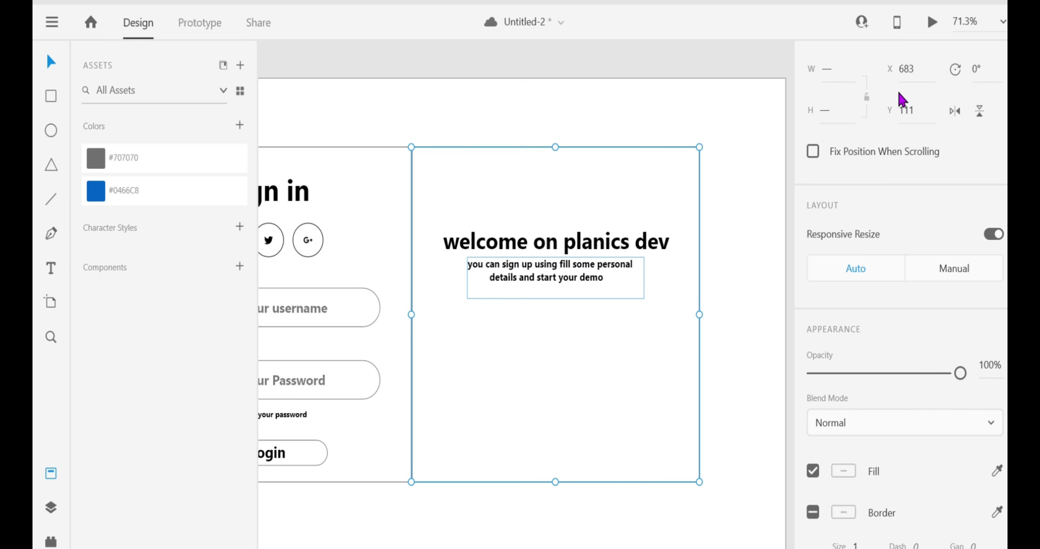
pyautogui.scroll(3, 898, 83)
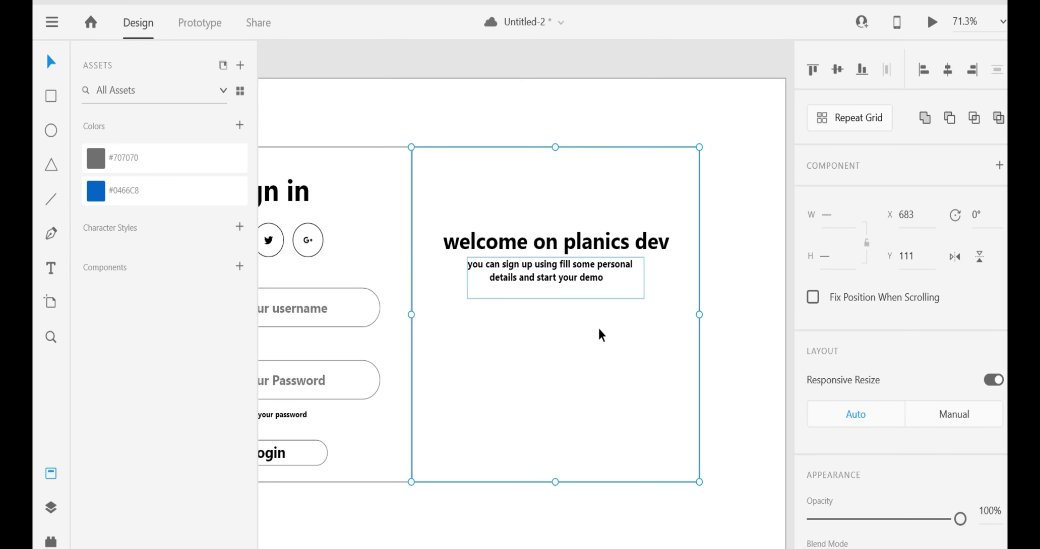
pyautogui.press('Escape')
pyautogui.click(590, 262)
pyautogui.keyDown('shift'); pyautogui.click(554, 362); pyautogui.keyUp('shift')
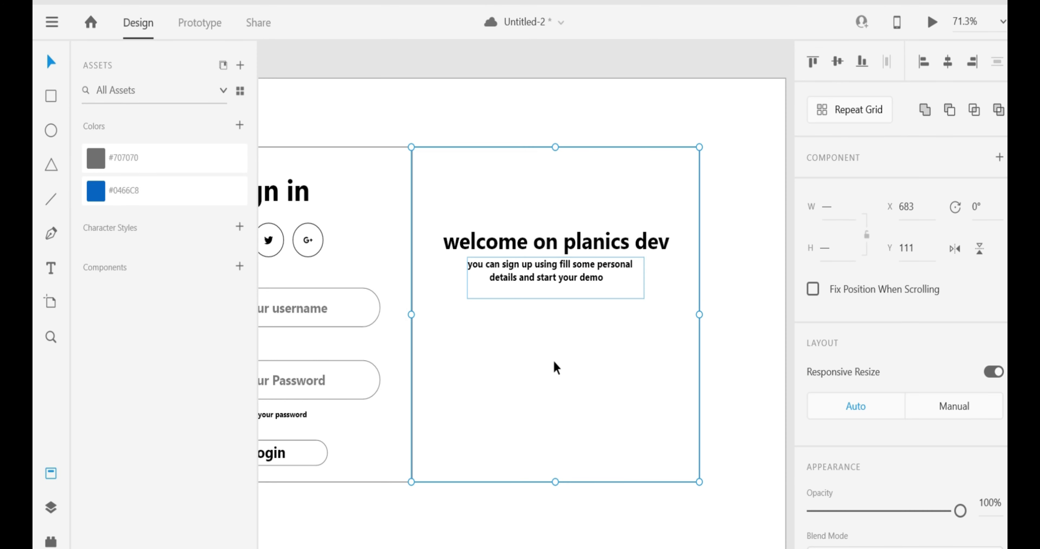
pyautogui.click(834, 64)
pyautogui.hotkey('ctrl', 'z')
pyautogui.press('Escape')
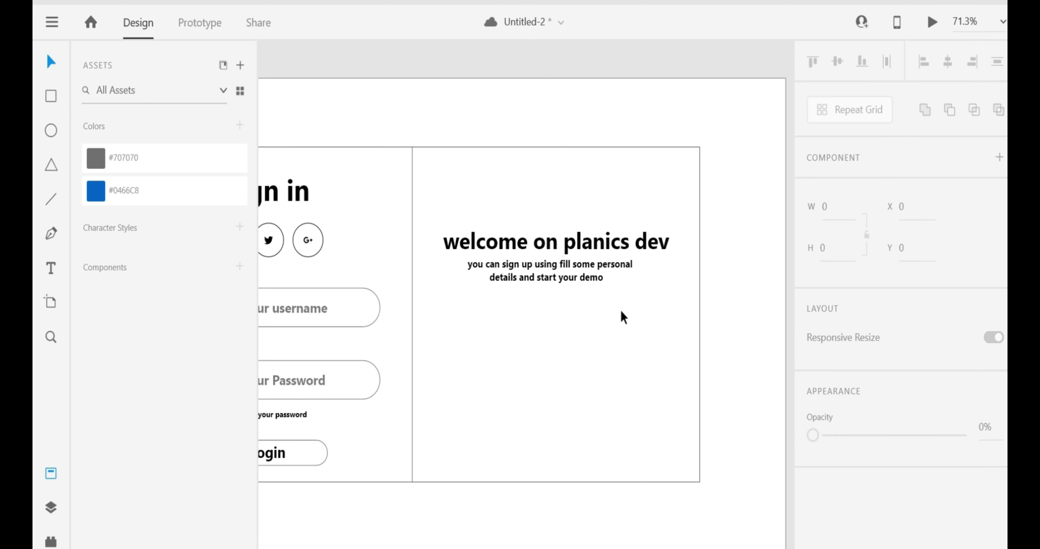
# Turn the login button outline and its label into a component
pyautogui.hscroll(-3, 622, 317)
pyautogui.click(352, 451)
pyautogui.click(374, 458)
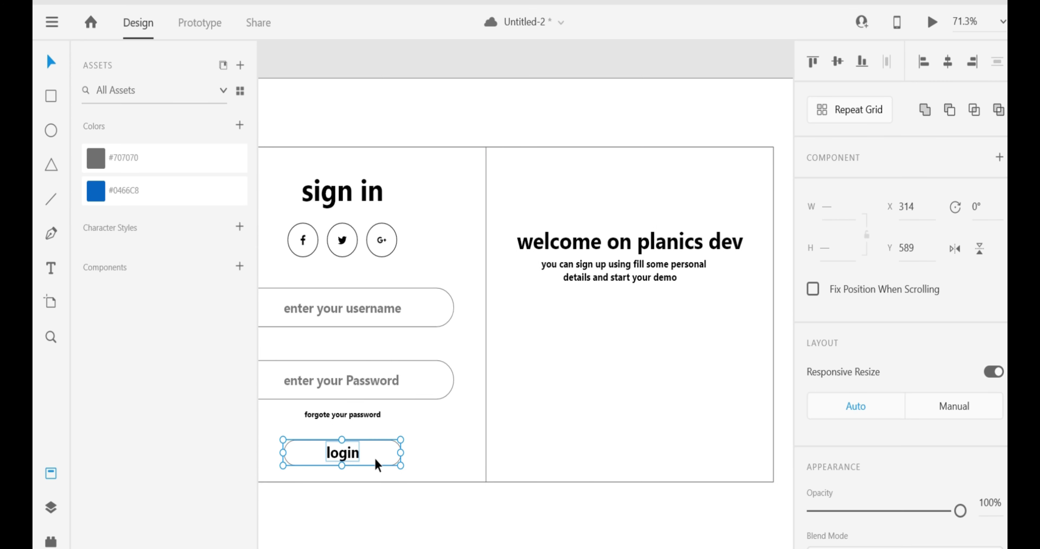
pyautogui.rightClick(374, 458)
pyautogui.click(434, 327)
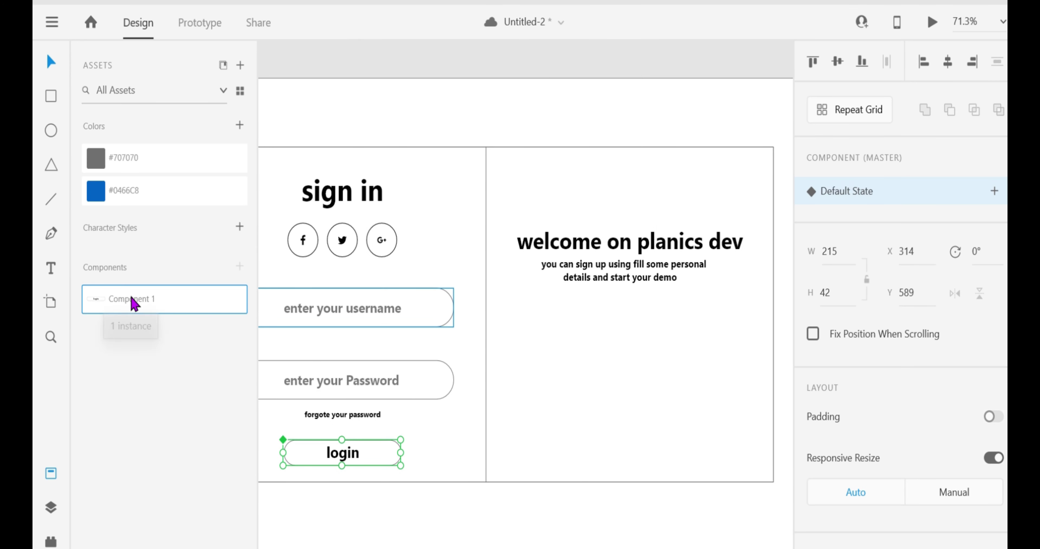
# Place a copy of the login button component below the description and center it horizontally in the right panel
pyautogui.moveTo(123, 314); pyautogui.dragTo(609, 350)
pyautogui.keyDown('shift'); pyautogui.click(580, 401); pyautogui.keyUp('shift')
pyautogui.click(950, 67)
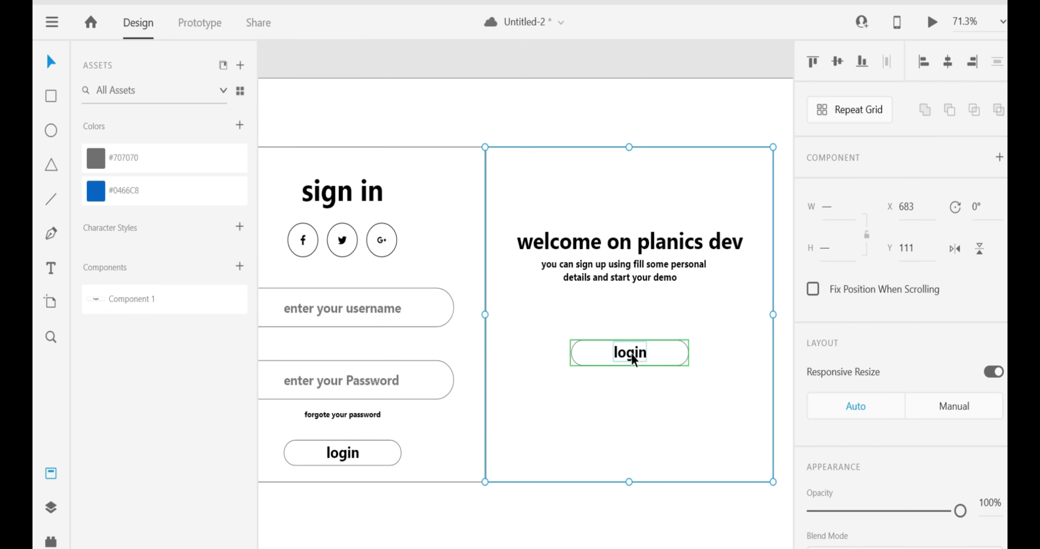
# Change the copied button's label to "sign up" and center it horizontally in its outline
pyautogui.doubleClick(632, 355)
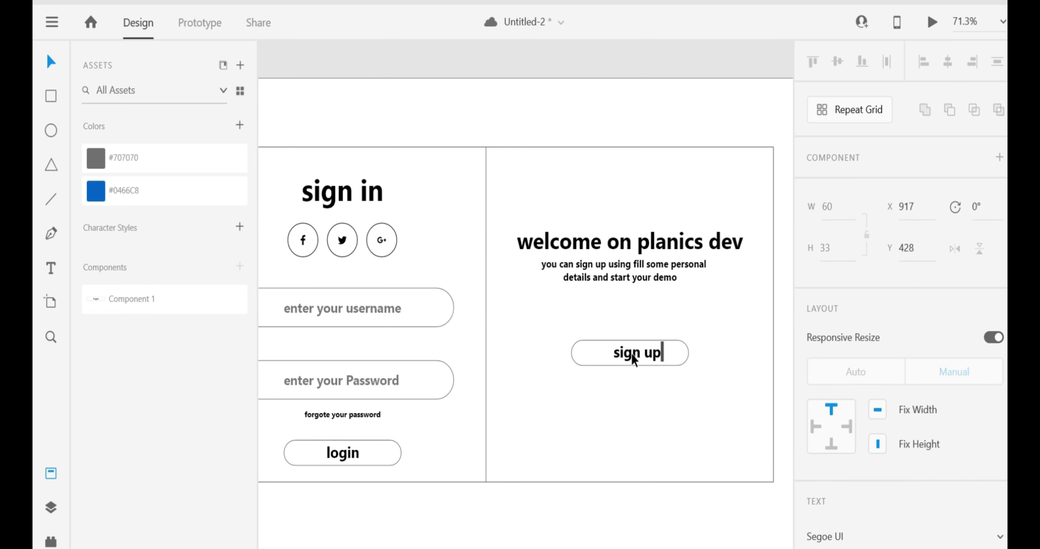
pyautogui.click(584, 421)
pyautogui.click(637, 358)
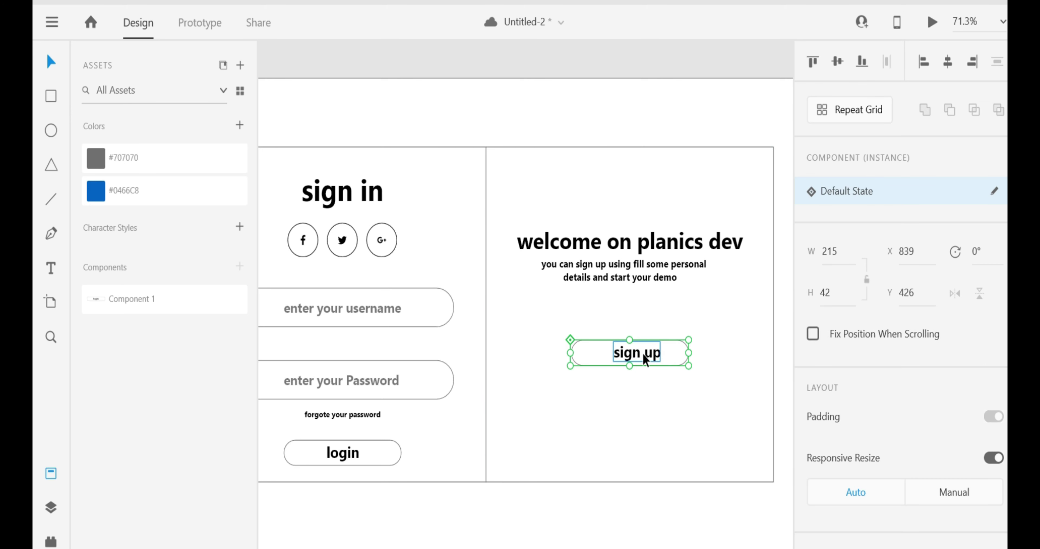
pyautogui.doubleClick(664, 353)
pyautogui.keyDown('shift'); pyautogui.click(635, 354); pyautogui.keyUp('shift')
pyautogui.click(945, 64)
# Resize the "sign up" button to about 159 × 41
pyautogui.click(663, 405)
pyautogui.click(634, 356)
pyautogui.click(618, 402)
pyautogui.moveTo(656, 355)
pyautogui.mouseDown()
pyautogui.moveTo(675, 363)
pyautogui.moveTo(658, 365)
pyautogui.mouseUp()
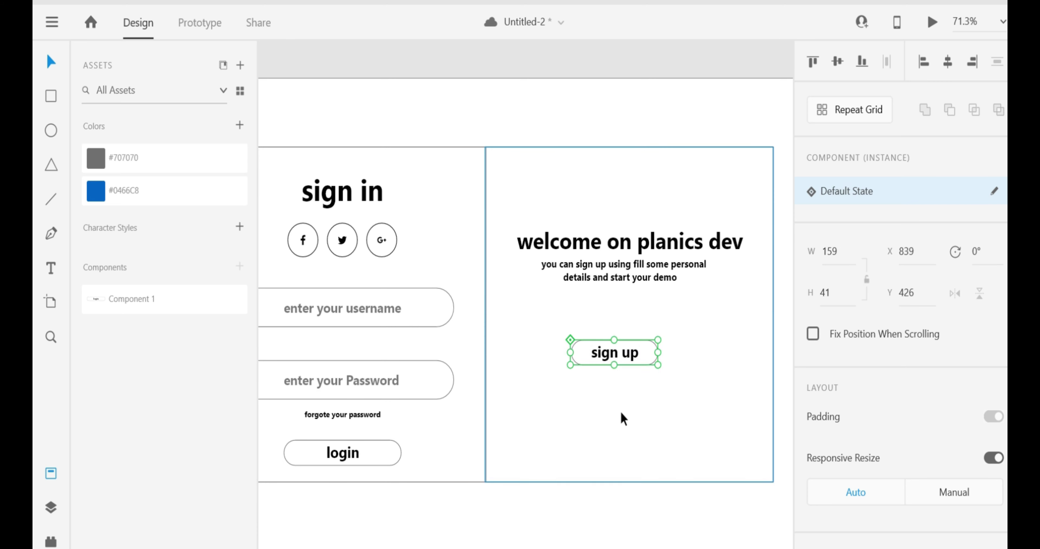
# Align the "sign up" label vertically to the middle of its button outline
pyautogui.doubleClick(617, 354)
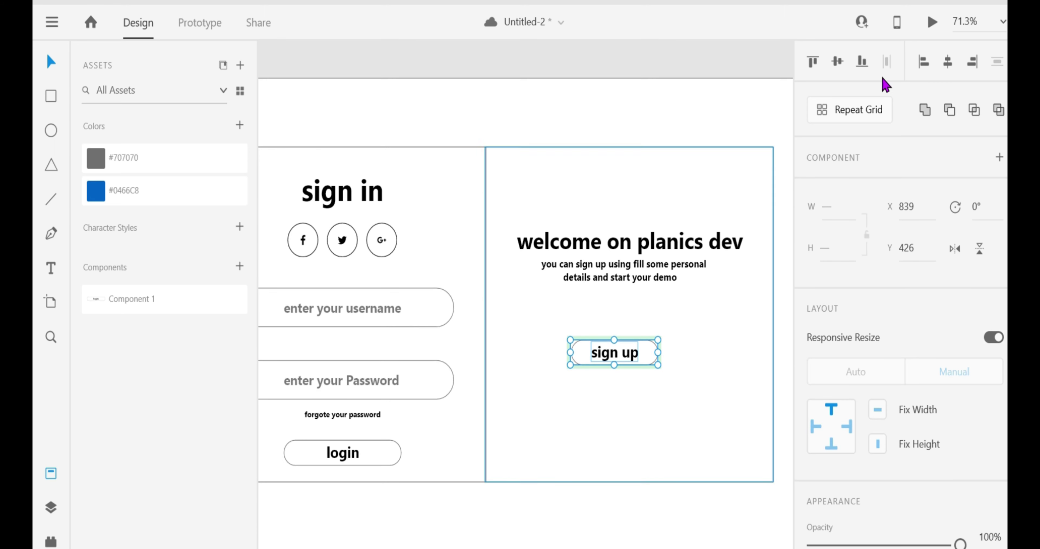
pyautogui.click(844, 62)
pyautogui.click(670, 315)
pyautogui.doubleClick(624, 356)
pyautogui.press('Up')
pyautogui.press('Up')
pyautogui.press('Up')
pyautogui.click(606, 283)
pyautogui.click(635, 360)
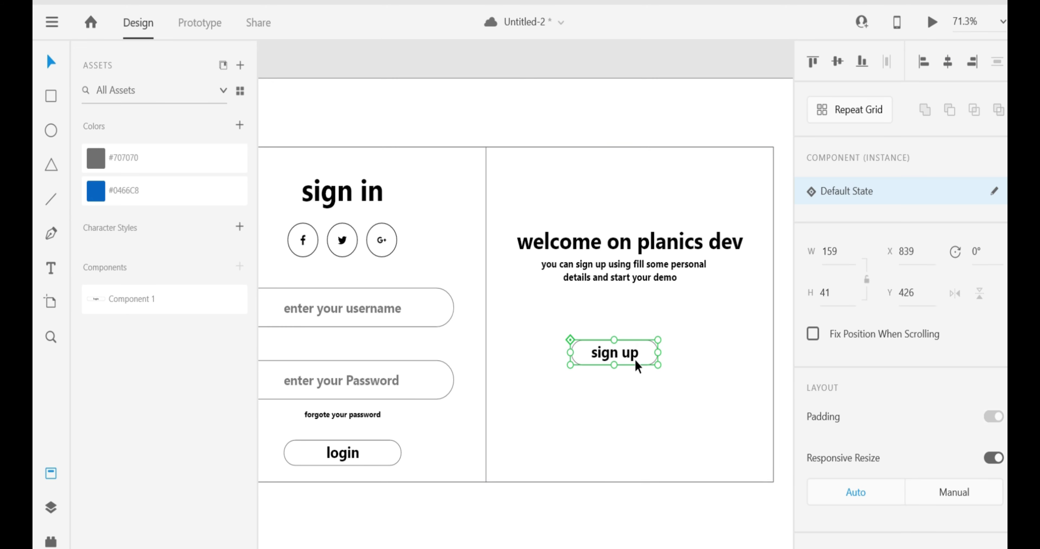
# Ungroup the "sign up" button from its component and position it horizontally centered in the right panel, well below the description
pyautogui.hotkey('ctrl', 'shift', 'g')
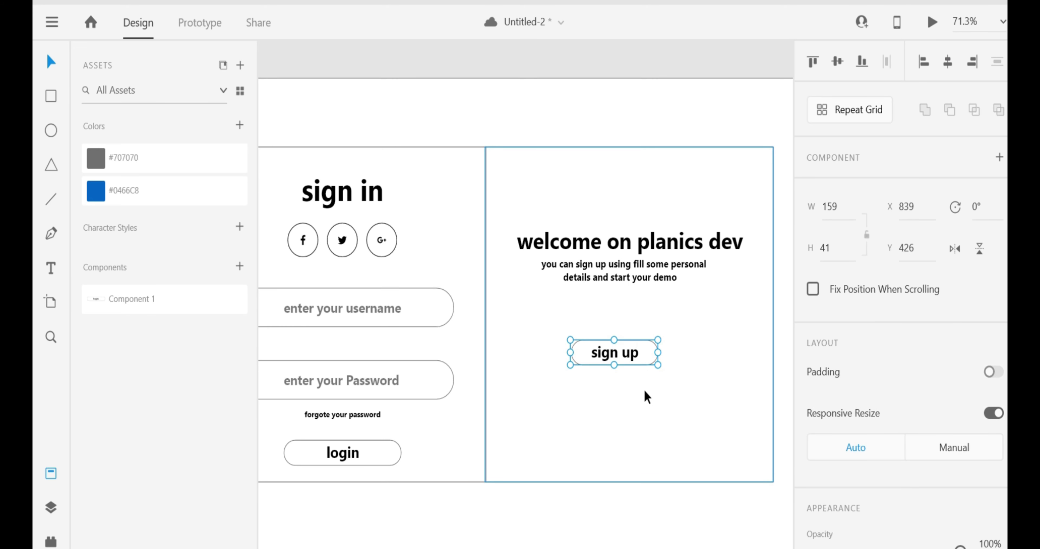
pyautogui.click(837, 61)
pyautogui.click(948, 61)
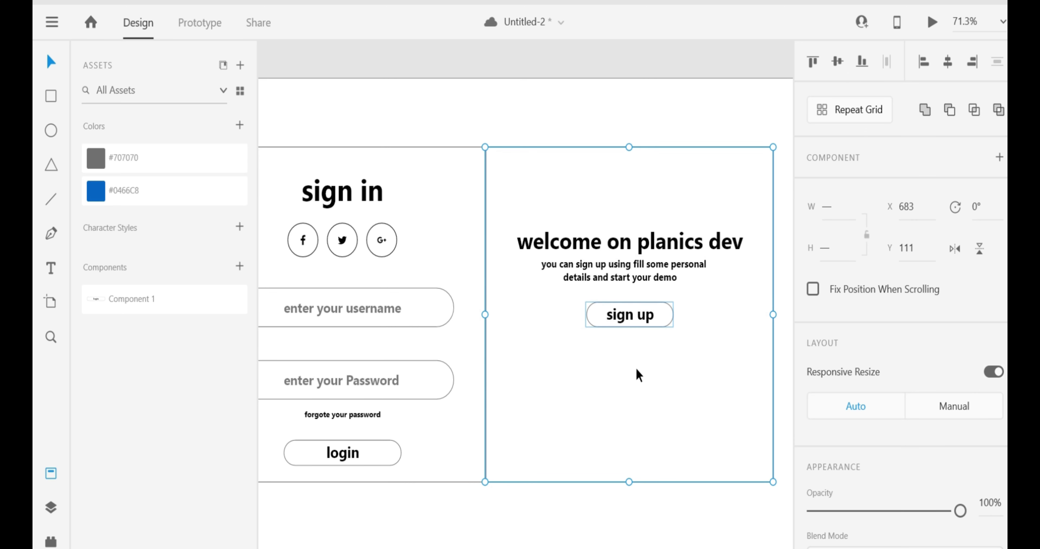
pyautogui.press('Escape')
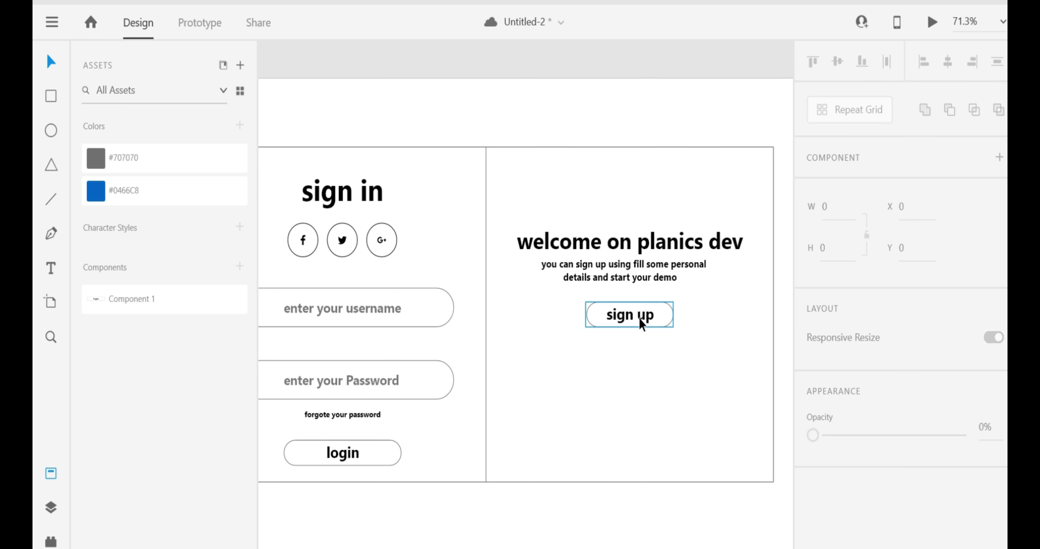
pyautogui.click(644, 322)
pyautogui.moveTo(666, 317); pyautogui.dragTo(650, 367)
# Fill the right panel with the saved blue color #0466C8
pyautogui.click(724, 340)
pyautogui.scroll(-8, 837, 433)
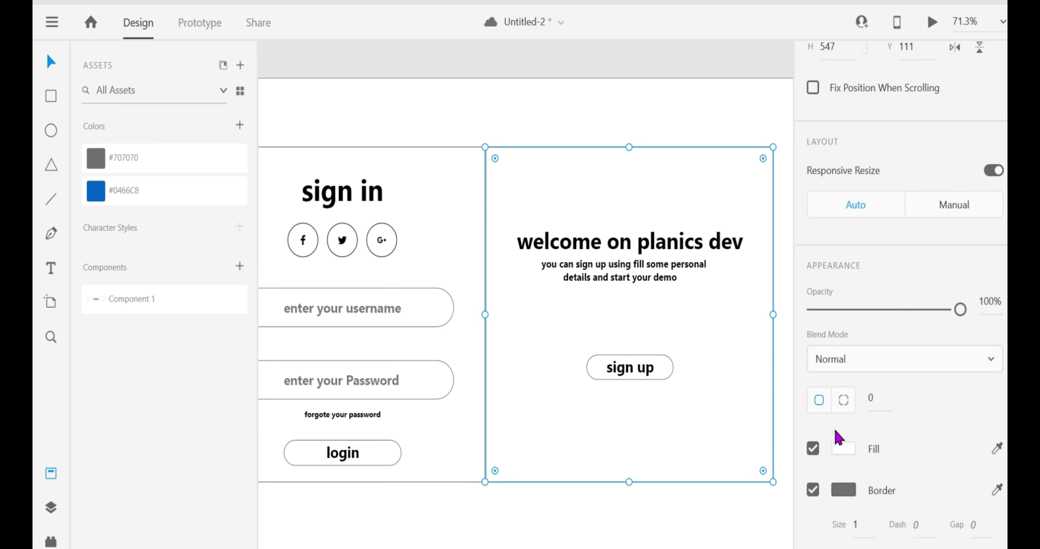
pyautogui.click(185, 194)
# Save the "sign up" button's colors to the assets and fill the welcome heading with white #FFFFFF
pyautogui.click(532, 247)
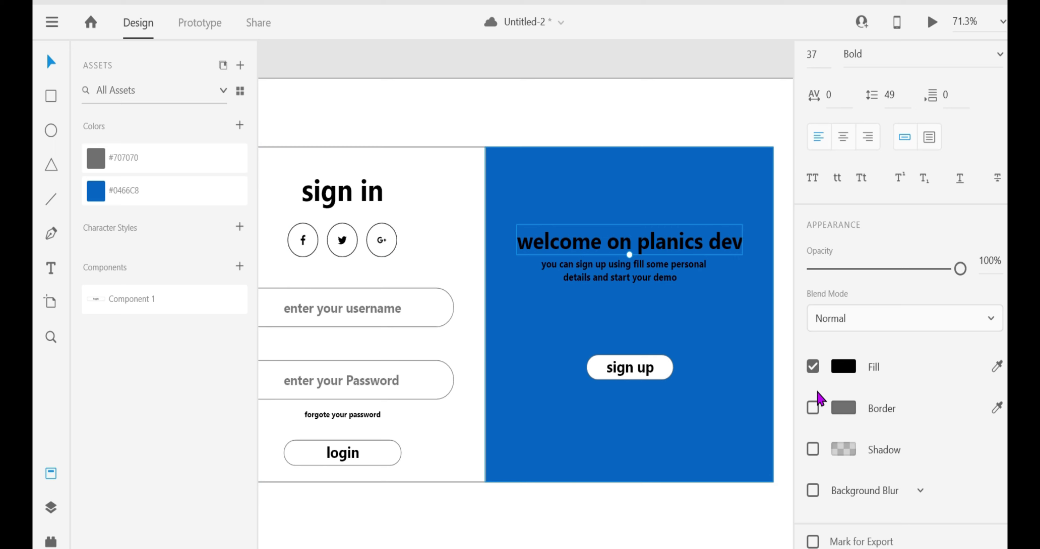
pyautogui.rightClick(657, 363)
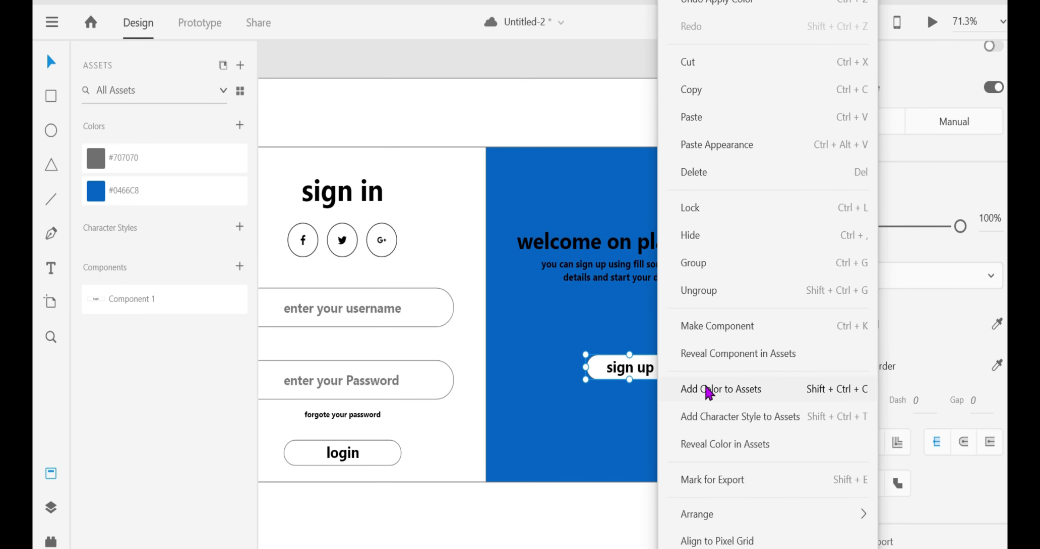
pyautogui.click(718, 388)
pyautogui.click(565, 270)
pyautogui.click(674, 242)
pyautogui.click(187, 198)
# Color the welcome description and the "sign up" label white #FFFFFF, and fill the button shape with blue #0466C8
pyautogui.click(623, 270)
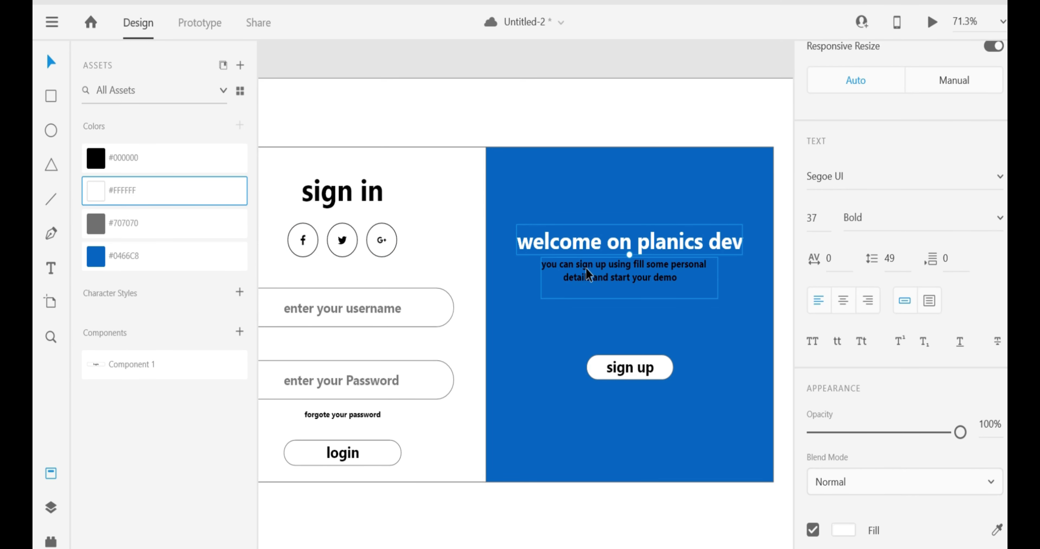
pyautogui.click(151, 200)
pyautogui.click(597, 368)
pyautogui.doubleClick(597, 369)
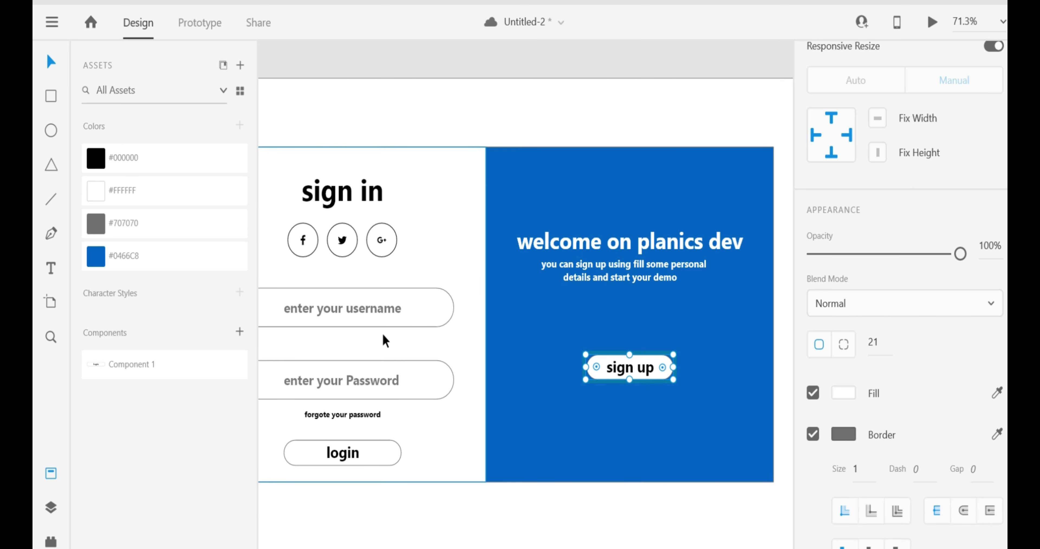
pyautogui.click(133, 257)
pyautogui.doubleClick(613, 365)
pyautogui.click(145, 190)
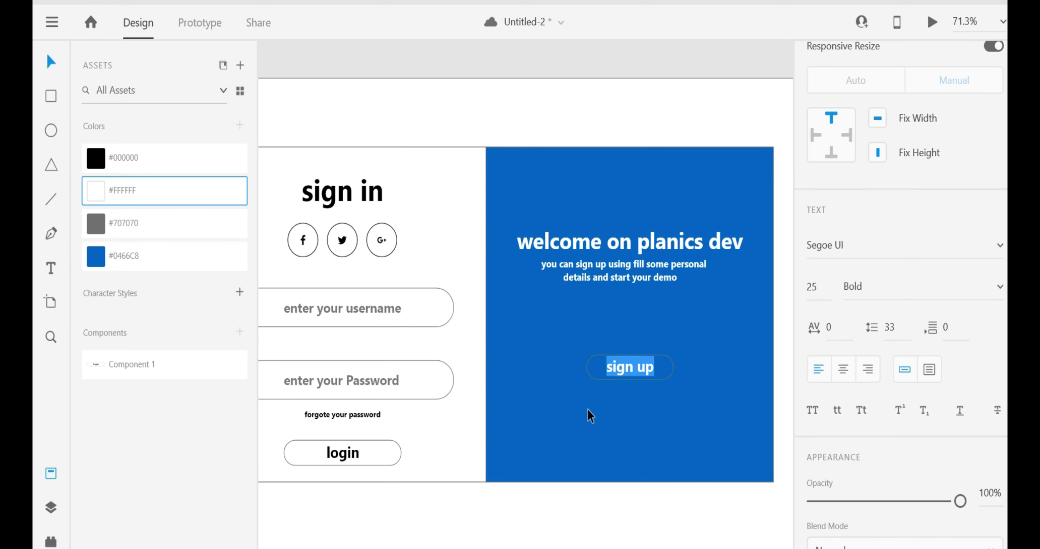
# Change the border color of the "sign up" button on the blue panel to white
pyautogui.click(662, 374)
pyautogui.scroll(-4, 863, 511)
pyautogui.click(850, 279)
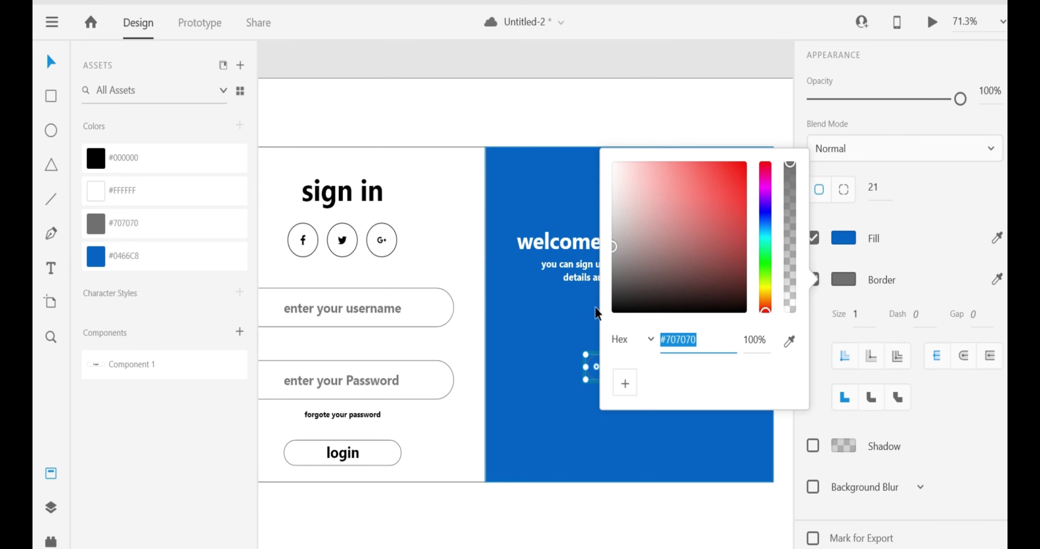
pyautogui.moveTo(613, 245); pyautogui.dragTo(610, 164)
pyautogui.click(515, 183)
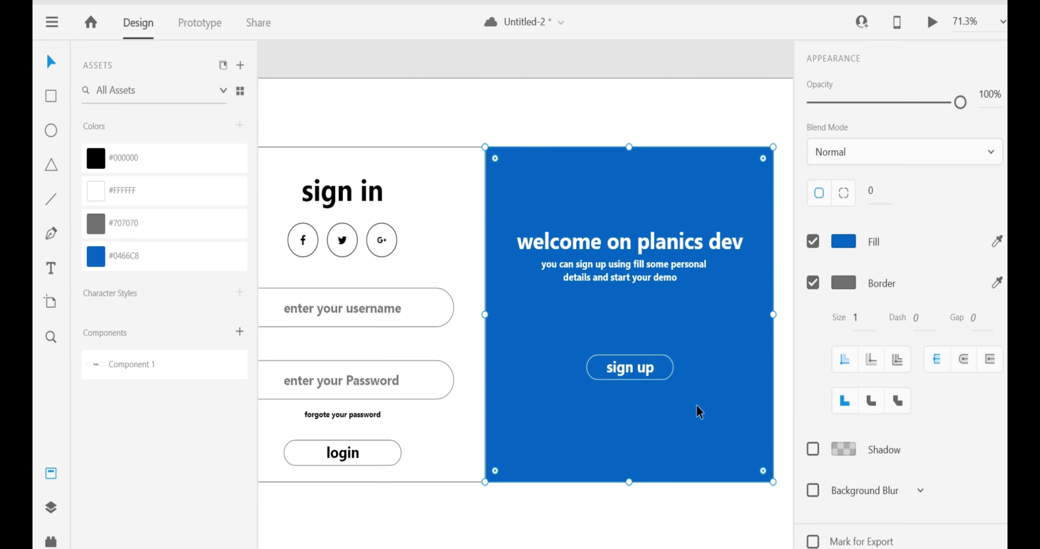
# Duplicate the sign in artboard and place the copy directly below the original
pyautogui.scroll(-1, 648, 455)
pyautogui.scroll(-2, 648, 455)
pyautogui.scroll(-1, 648, 454)
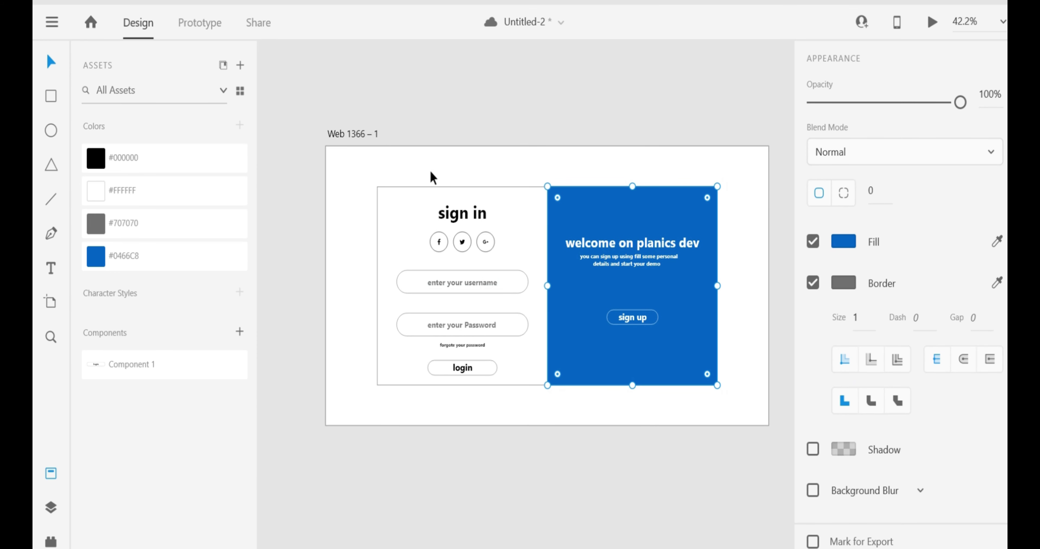
pyautogui.click(355, 134)
pyautogui.moveTo(356, 134); pyautogui.dragTo(358, 456)
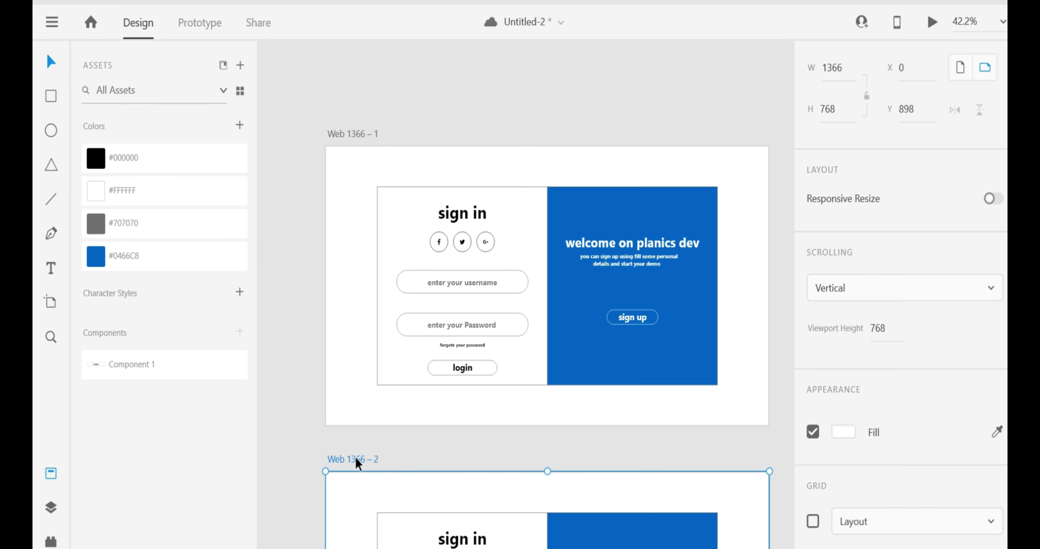
# Group the second artboard's blue welcome panel with its contents and move it below the artboard
pyautogui.scroll(-5, 408, 362)
pyautogui.click(622, 353)
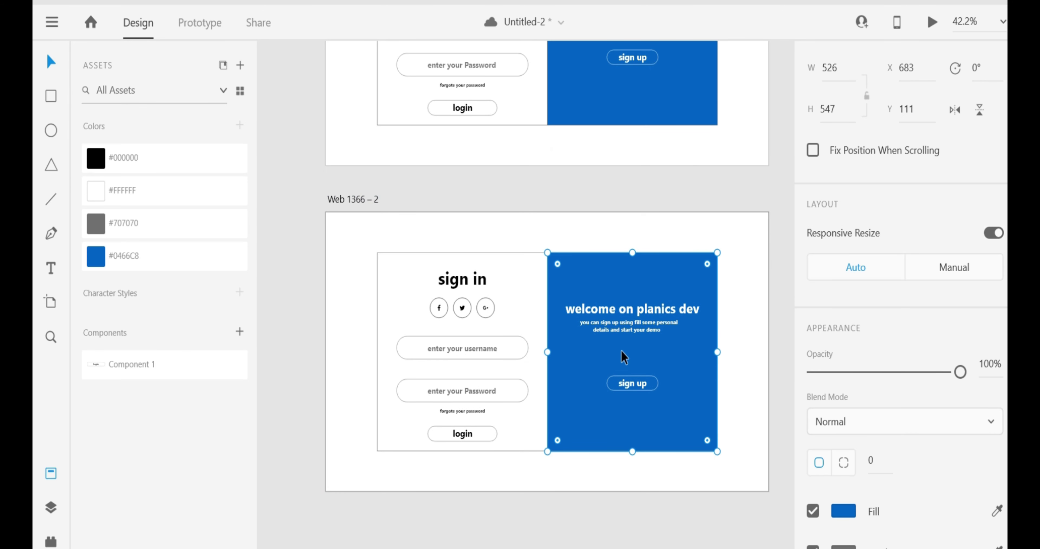
pyautogui.keyDown('shift'); pyautogui.click(632, 314); pyautogui.keyUp('shift')
pyautogui.moveTo(631, 384); pyautogui.dragTo(513, 540)
# Try to group the sign in form elements and move them toward the second artboard's right half
pyautogui.click(430, 195)
pyautogui.keyDown('shift'); pyautogui.click(455, 208); pyautogui.keyUp('shift')
pyautogui.keyDown('shift'); pyautogui.click(452, 233); pyautogui.keyUp('shift')
pyautogui.keyDown('shift'); pyautogui.click(462, 241); pyautogui.keyUp('shift')
pyautogui.keyDown('shift'); pyautogui.click(465, 283); pyautogui.keyUp('shift')
pyautogui.keyDown('shift'); pyautogui.click(514, 282); pyautogui.keyUp('shift')
pyautogui.moveTo(514, 283); pyautogui.dragTo(630, 404)
pyautogui.hotkey('ctrl', 'g')
pyautogui.hotkey('ctrl', 'z')
pyautogui.click(626, 238)
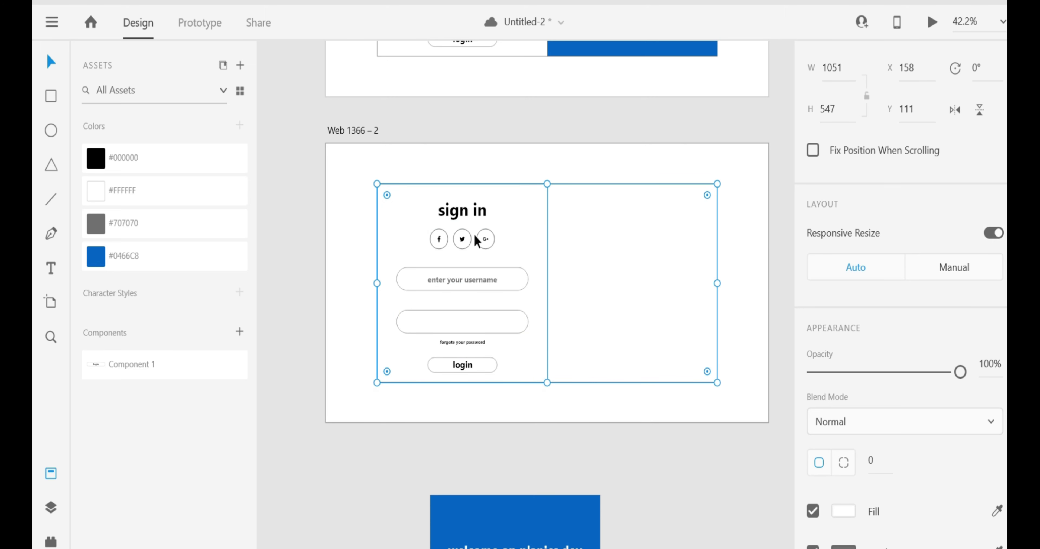
pyautogui.keyDown('shift'); pyautogui.click(622, 228); pyautogui.keyUp('shift')
pyautogui.keyDown('shift'); pyautogui.click(477, 212); pyautogui.keyUp('shift')
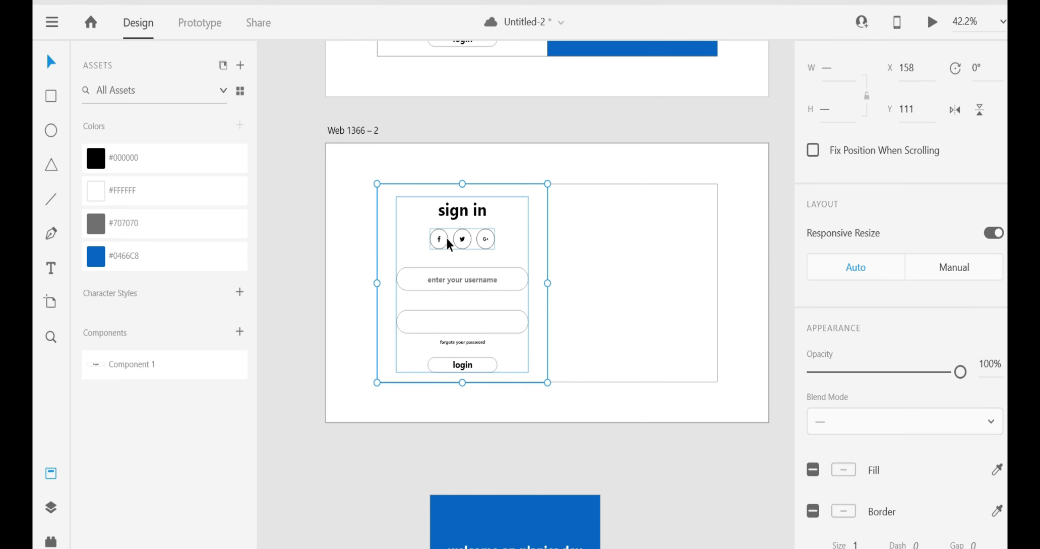
pyautogui.keyDown('shift'); pyautogui.click(435, 243); pyautogui.keyUp('shift')
pyautogui.keyDown('shift'); pyautogui.click(439, 279); pyautogui.keyUp('shift')
pyautogui.keyDown('shift'); pyautogui.click(507, 280); pyautogui.keyUp('shift')
pyautogui.doubleClick(507, 280)
pyautogui.click(665, 209)
pyautogui.hotkey('ctrl', 'z')
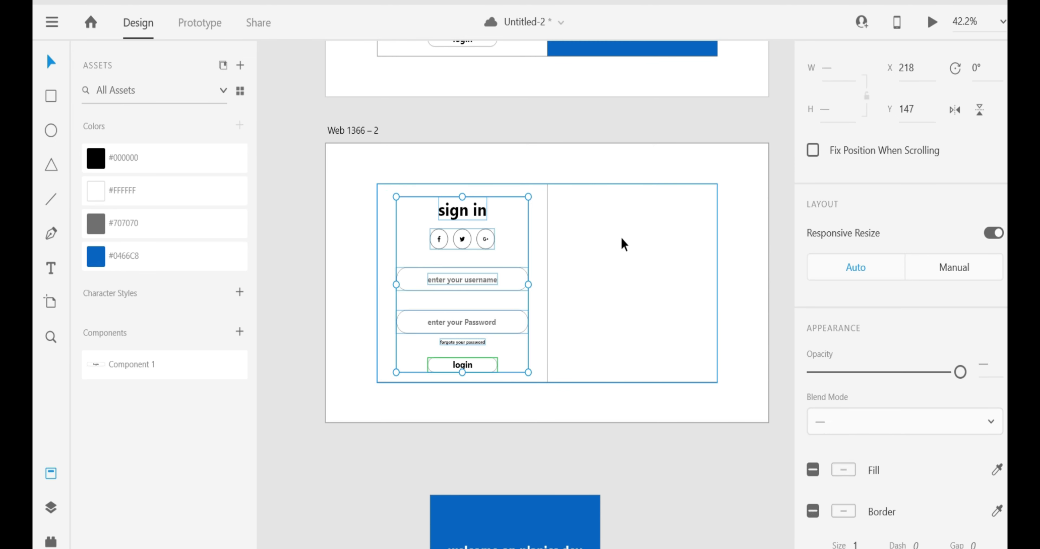
# Move the blue welcome group from the second artboard's right half to the empty area below the artboard
pyautogui.hotkey('ctrl', 'z')
pyautogui.hotkey('ctrl', 'y')
pyautogui.moveTo(623, 243); pyautogui.dragTo(495, 532)
# Select the sign in form's background, heading, social icons, both input outlines, login button and forgotten password text together
pyautogui.click(514, 240)
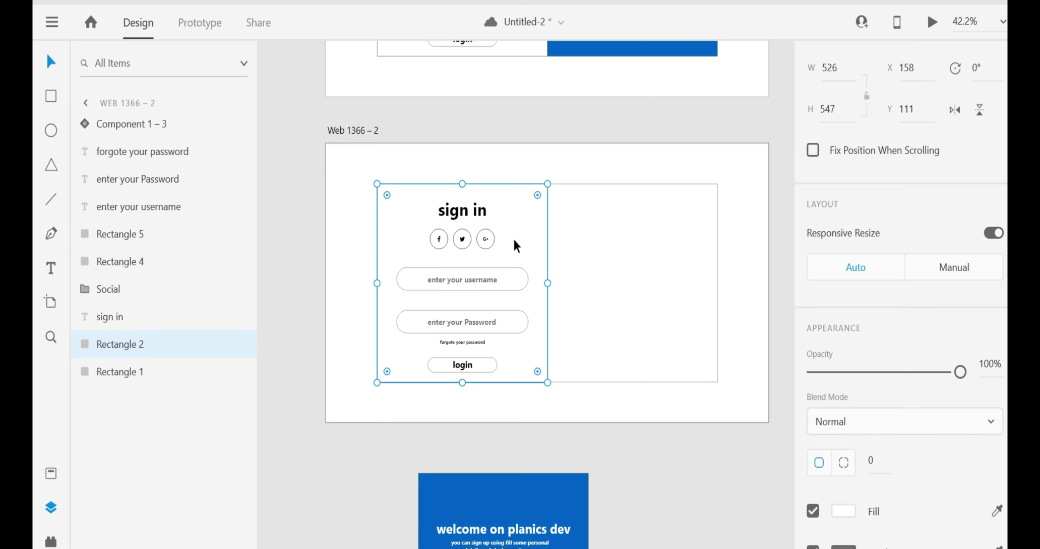
pyautogui.keyDown('shift'); pyautogui.click(464, 218); pyautogui.keyUp('shift')
pyautogui.keyDown('shift'); pyautogui.click(443, 244); pyautogui.keyUp('shift')
pyautogui.keyDown('shift'); pyautogui.click(406, 278); pyautogui.keyUp('shift')
pyautogui.keyDown('shift'); pyautogui.click(411, 325); pyautogui.keyUp('shift')
pyautogui.keyDown('shift'); pyautogui.click(436, 367); pyautogui.keyUp('shift')
pyautogui.keyDown('shift'); pyautogui.click(477, 344); pyautogui.keyUp('shift')
# Try to group the selected form elements and move them without the placeholder texts
pyautogui.hotkey('ctrl', 'g')
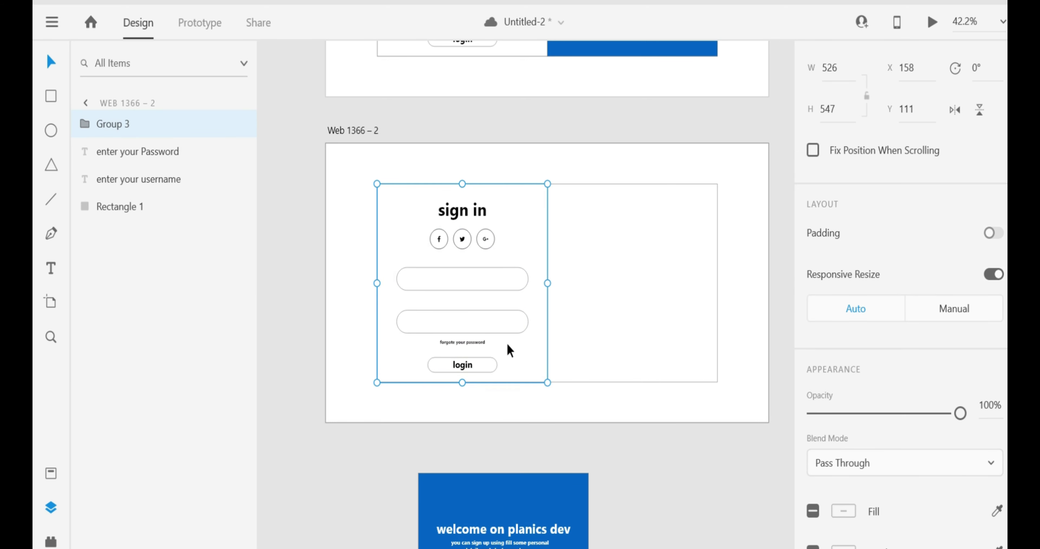
pyautogui.moveTo(506, 343); pyautogui.dragTo(553, 363)
pyautogui.hotkey('ctrl', 'z')
pyautogui.hotkey('ctrl', 'z')
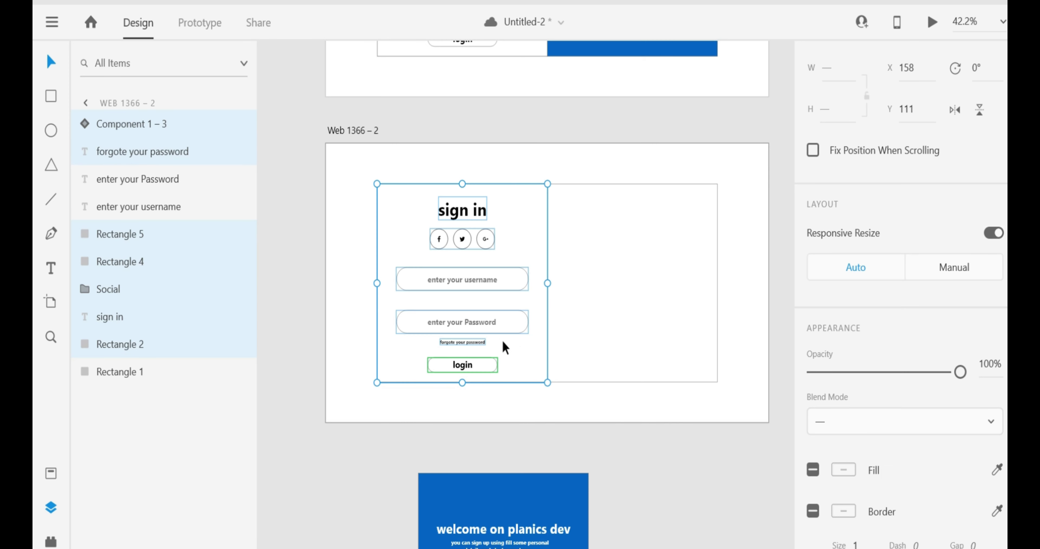
# Include both placeholder texts, group the whole sign in form and move it to the card's right half
pyautogui.keyDown('shift'); pyautogui.click(480, 319); pyautogui.keyUp('shift')
pyautogui.keyDown('shift'); pyautogui.click(474, 279); pyautogui.keyUp('shift')
pyautogui.hotkey('ctrl', 'g')
pyautogui.moveTo(473, 279); pyautogui.dragTo(755, 412)
# Move the blue welcome group into the left half of the second artboard's card
pyautogui.moveTo(547, 497); pyautogui.dragTo(509, 209)
pyautogui.moveTo(634, 360); pyautogui.dragTo(573, 204)
pyautogui.click(675, 157)
pyautogui.scroll(-1, 618, 325)
pyautogui.scroll(5, 674, 246)
pyautogui.scroll(-2, 647, 301)
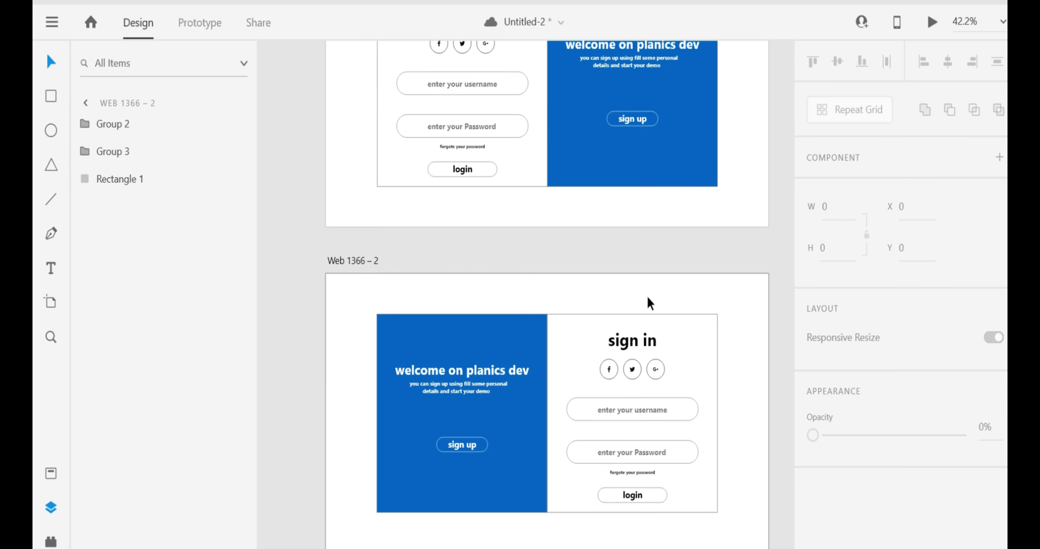
# Ungroup the form on the second artboard and delete its "forgote your password" text
pyautogui.click(637, 458)
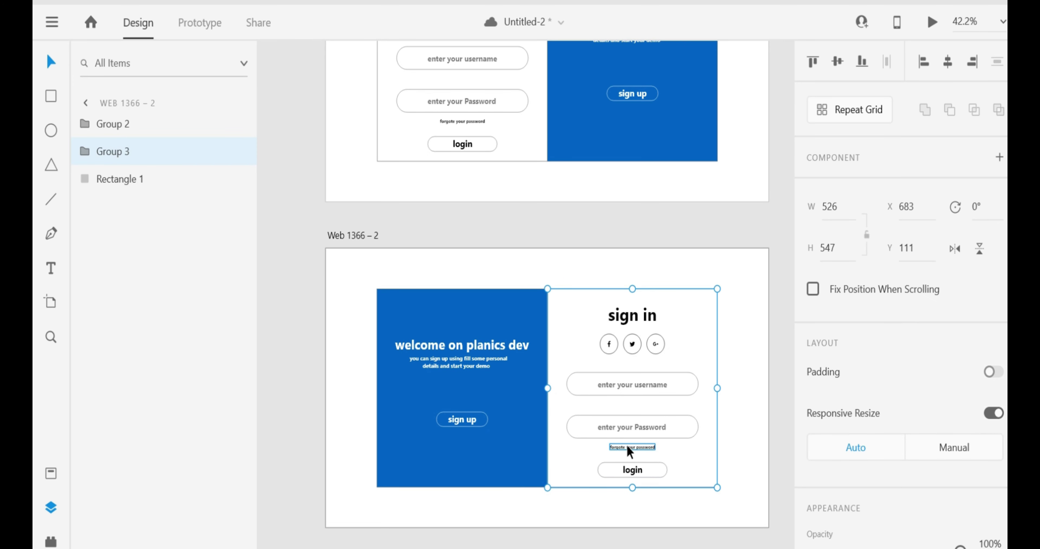
pyautogui.hotkey('ctrl', 'k')
pyautogui.press('Escape')
pyautogui.doubleClick(633, 447)
pyautogui.press('Delete')
# Move the second artboard's form heading slightly up and change its text to "sign up"
pyautogui.click(668, 351)
pyautogui.moveTo(642, 315); pyautogui.dragTo(646, 310)
pyautogui.doubleClick(646, 311)
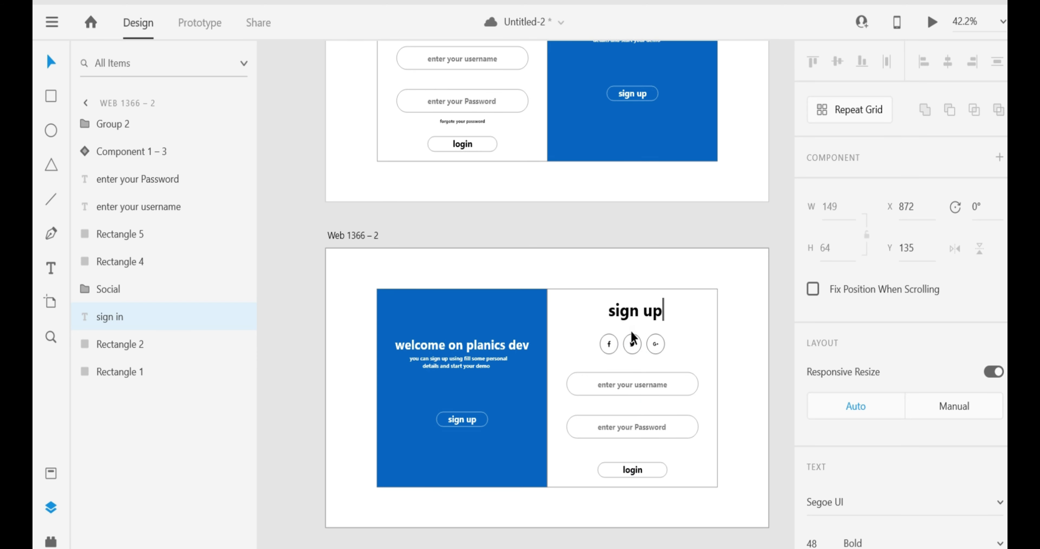
# Move the social icons up closer to the "sign up" heading
pyautogui.click(619, 342)
pyautogui.press('Up')
pyautogui.press('Up')
pyautogui.press('Up')
pyautogui.press('Up')
pyautogui.press('Up')
pyautogui.press('Up')
pyautogui.press('Up')
pyautogui.press('Up')
pyautogui.press('Up')
pyautogui.press('Up')
pyautogui.press('Up')
pyautogui.press('Up')
pyautogui.press('Up')
pyautogui.press('Up')
pyautogui.press('Up')
pyautogui.press('Up')
pyautogui.press('Up')
pyautogui.press('Up')
pyautogui.press('Up')
pyautogui.press('Escape')
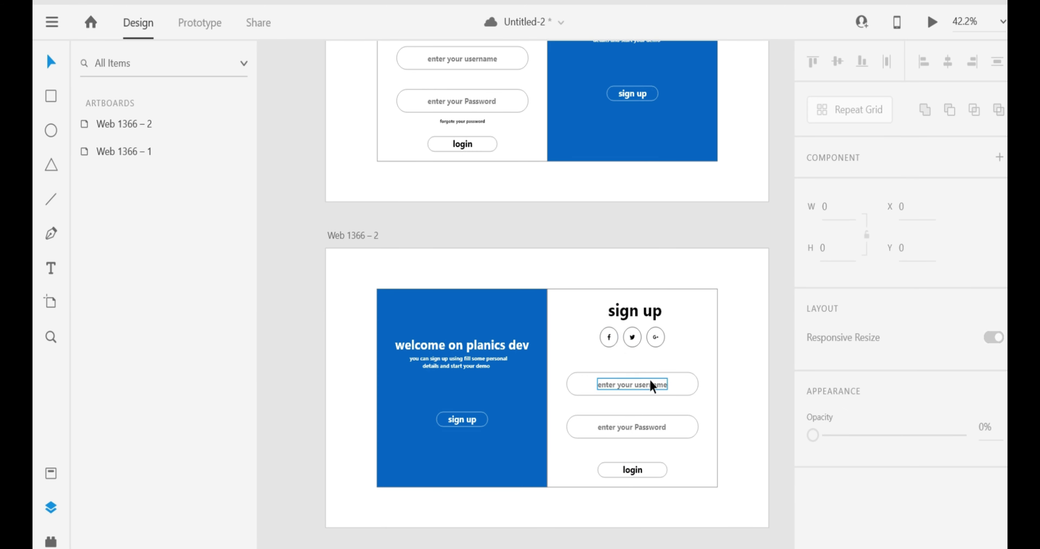
# Move the username and password fields with their placeholders up beneath the social icons
pyautogui.click(679, 385)
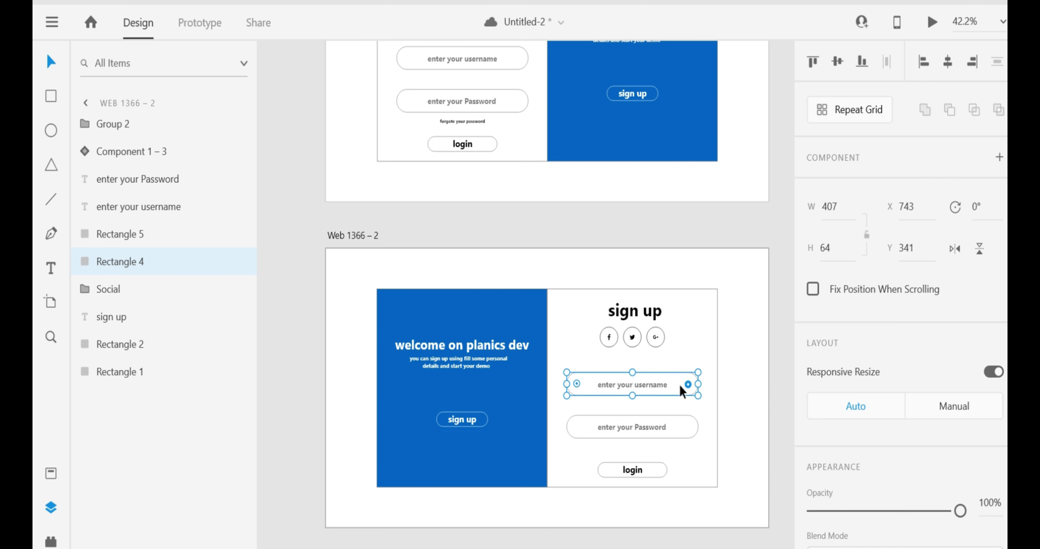
pyautogui.keyDown('shift'); pyautogui.click(647, 386); pyautogui.keyUp('shift')
pyautogui.moveTo(683, 382)
pyautogui.mouseDown()
pyautogui.moveTo(687, 357)
pyautogui.moveTo(688, 368)
pyautogui.mouseUp()
pyautogui.click(657, 427)
pyautogui.keyDown('shift'); pyautogui.click(679, 427); pyautogui.keyUp('shift')
pyautogui.moveTo(679, 427)
pyautogui.mouseDown()
pyautogui.moveTo(680, 389)
pyautogui.moveTo(678, 419)
pyautogui.mouseUp()
pyautogui.click(670, 399)
pyautogui.keyDown('shift'); pyautogui.click(658, 391); pyautogui.keyUp('shift')
pyautogui.click(655, 431)
pyautogui.click(675, 403)
pyautogui.keyDown('shift'); pyautogui.click(650, 397); pyautogui.keyUp('shift')
pyautogui.hotkey('ctrl', 'z')
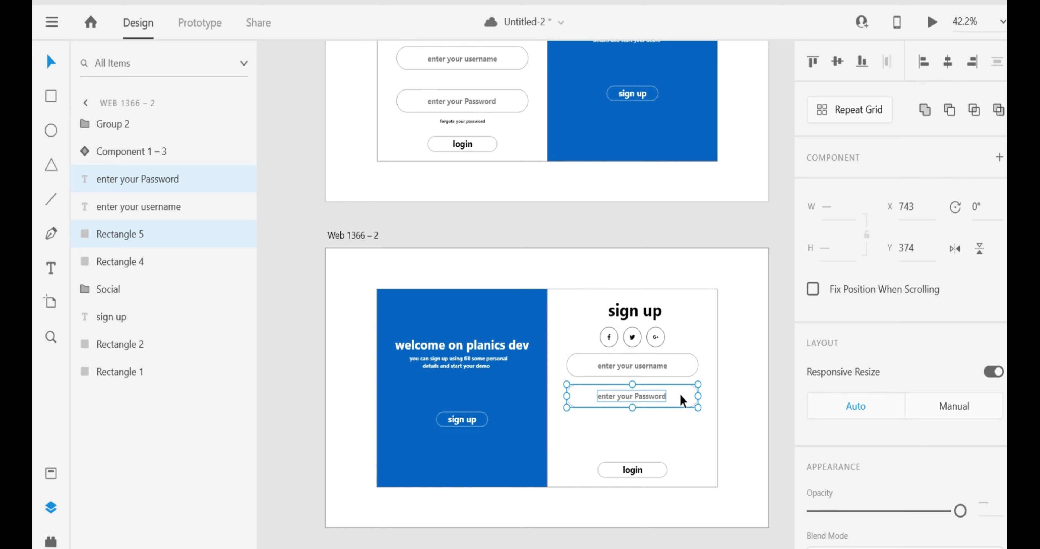
# Group the password field with its placeholder, shift it slightly up and place a duplicate directly below it
pyautogui.click(666, 410)
pyautogui.click(662, 399)
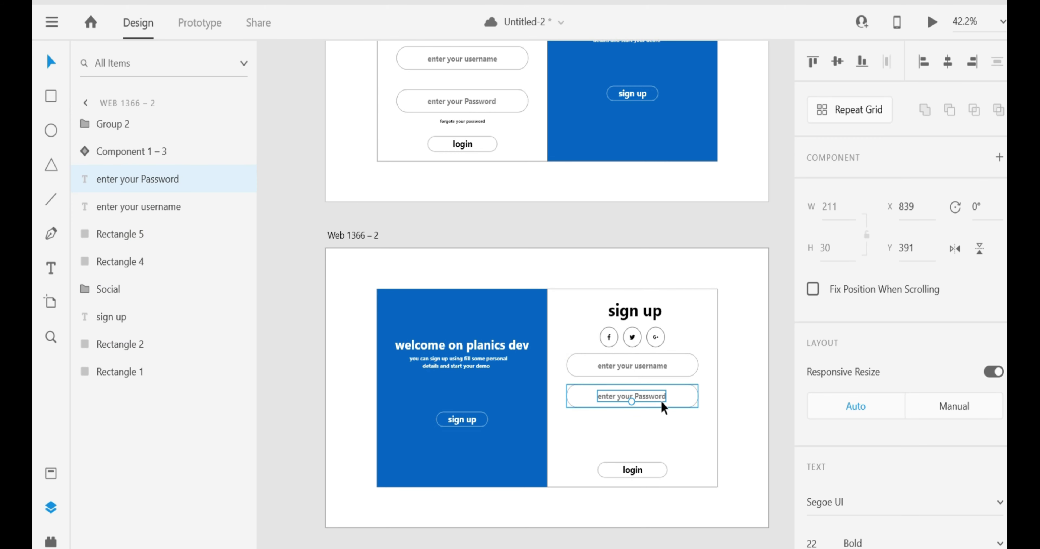
pyautogui.keyDown('shift'); pyautogui.click(680, 400); pyautogui.keyUp('shift')
pyautogui.hotkey('ctrl', 'g')
pyautogui.moveTo(680, 399)
pyautogui.mouseDown()
pyautogui.moveTo(678, 441)
pyautogui.moveTo(675, 390)
pyautogui.mouseUp()
pyautogui.hotkey('ctrl', 'z')
pyautogui.doubleClick(674, 396)
pyautogui.click(732, 374)
pyautogui.moveTo(678, 427); pyautogui.dragTo(677, 419)
pyautogui.click(753, 369)
# Change the login button's label on the second artboard to "sign up"
pyautogui.doubleClick(635, 470)
pyautogui.write('s')
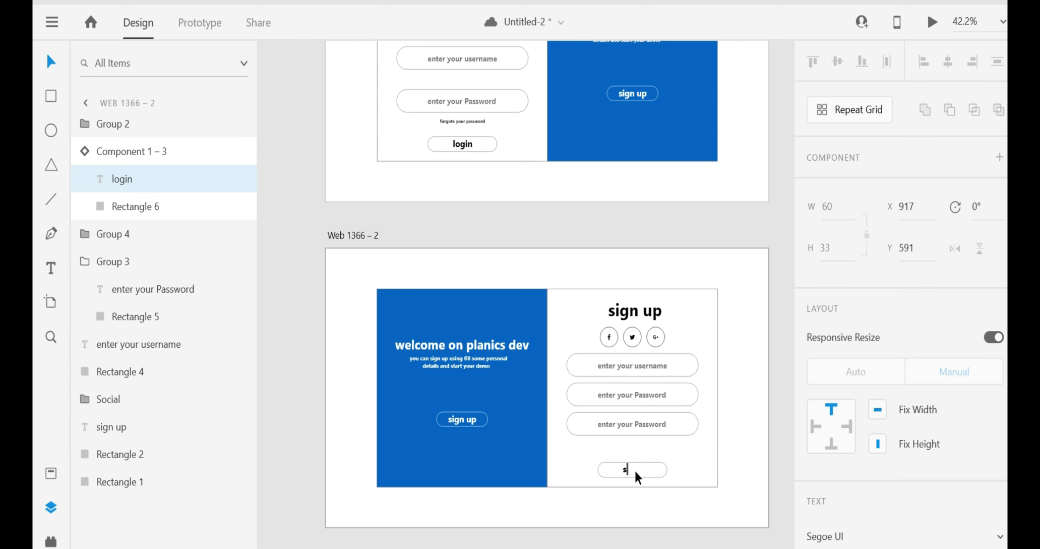
pyautogui.write('ign up')
pyautogui.press('Escape')
# Duplicate the lower password field as a fourth field below it and move the "sign up" button slightly down
pyautogui.moveTo(670, 427); pyautogui.dragTo(671, 449)
pyautogui.moveTo(658, 463); pyautogui.dragTo(657, 465)
pyautogui.click(689, 454)
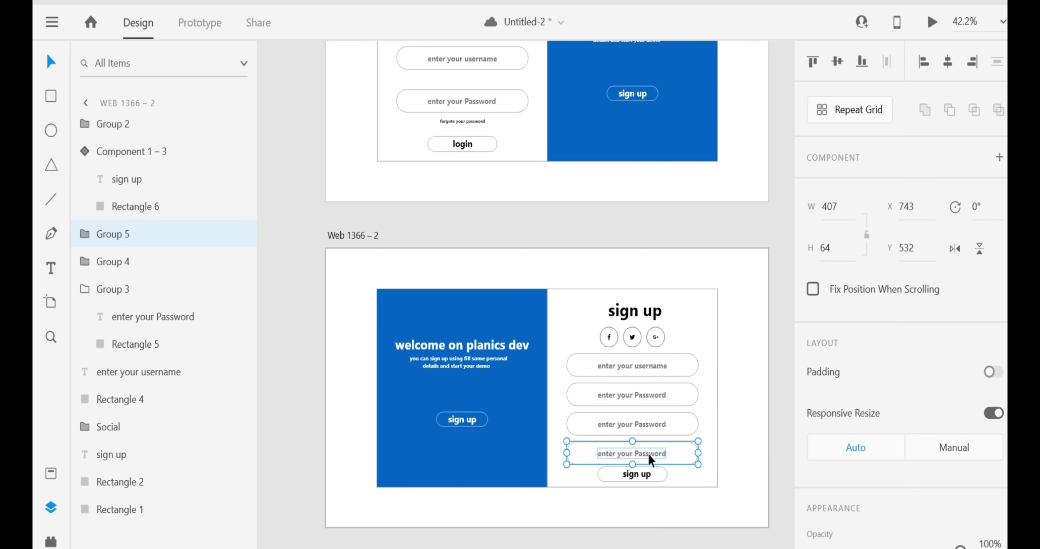
# Change the first field's placeholder to "enter your first name"
pyautogui.doubleClick(649, 365)
pyautogui.write('first')
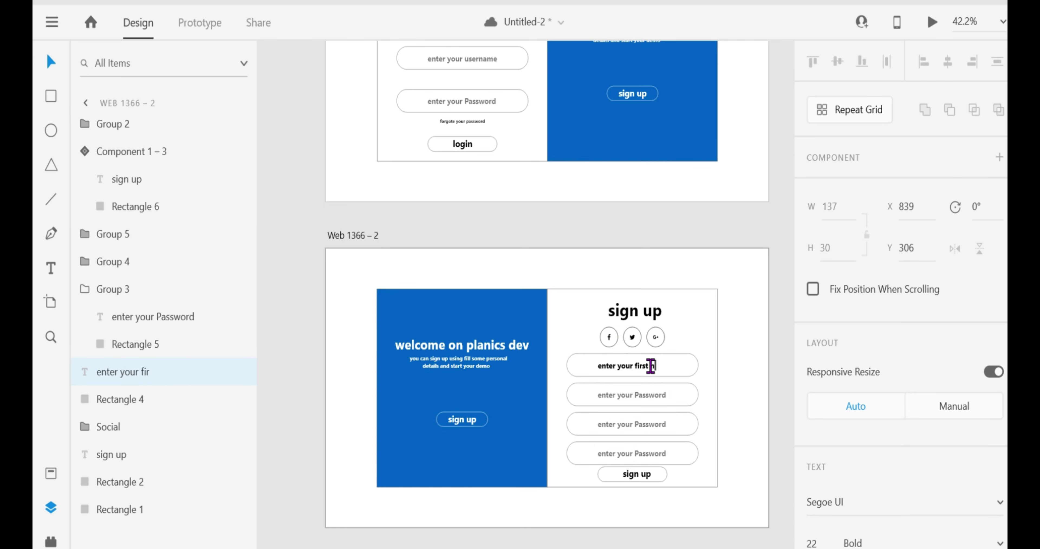
# Change the second field's placeholder to "enter your mobile no", correcting the spelling of "mobile"
pyautogui.click(648, 392)
pyautogui.doubleClick(648, 392)
pyautogui.doubleClick(648, 393)
pyautogui.write('mo')
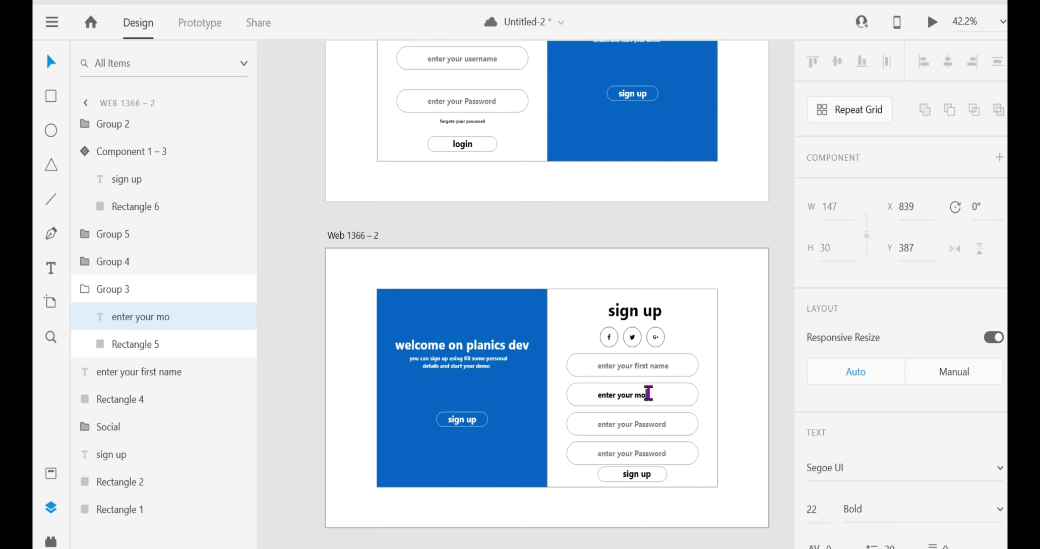
pyautogui.write('baile')
pyautogui.rightClick(650, 395)
pyautogui.click(654, 269)
pyautogui.write('no')
# Change the fourth field's placeholder to "enter your conform password"
pyautogui.click(640, 421)
pyautogui.doubleClick(647, 453)
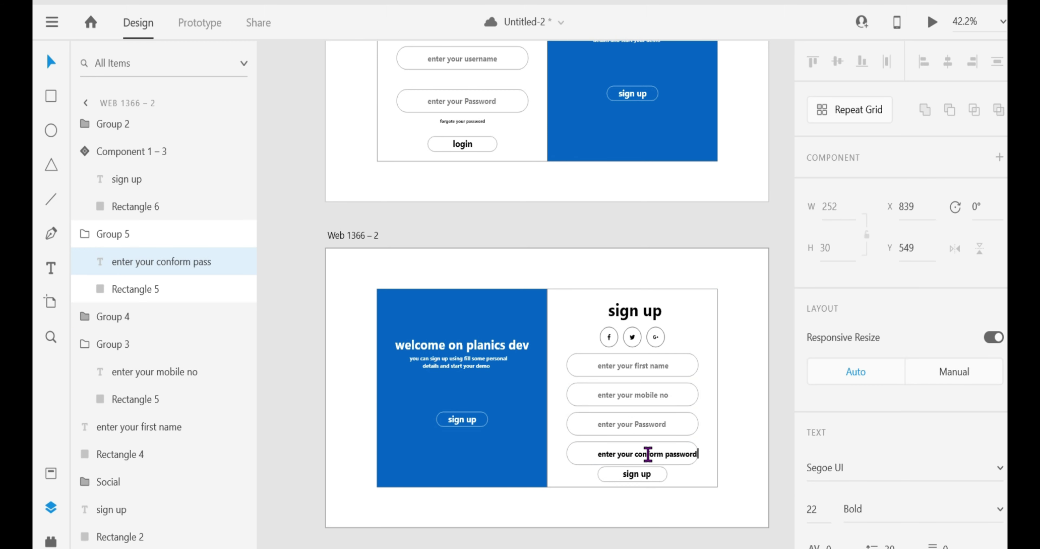
pyautogui.click(699, 445)
# Center the "enter your conform password" placeholder horizontally within its field outline
pyautogui.click(590, 448)
pyautogui.click(590, 448)
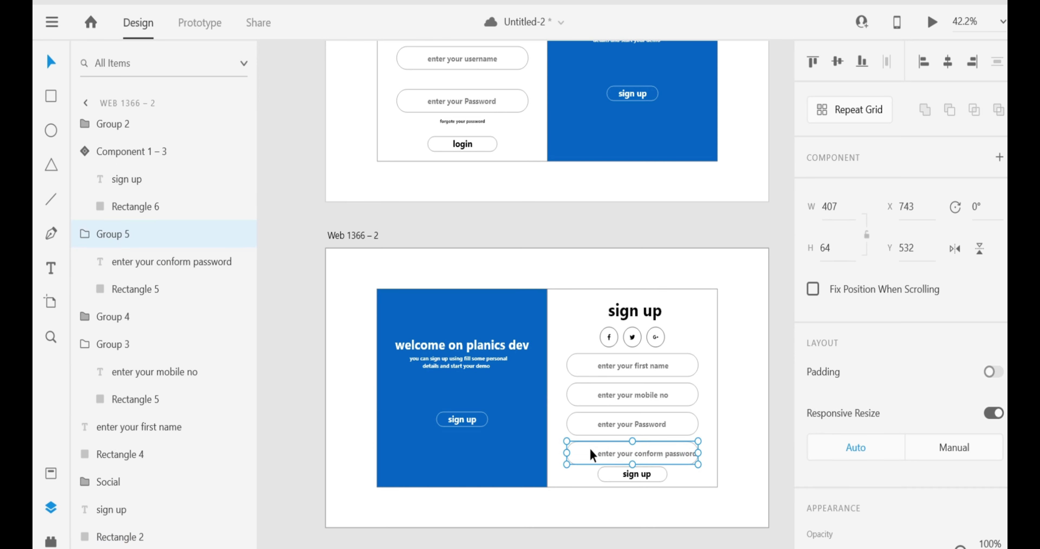
pyautogui.doubleClick(621, 450)
pyautogui.keyDown('shift'); pyautogui.click(584, 452); pyautogui.keyUp('shift')
pyautogui.click(948, 59)
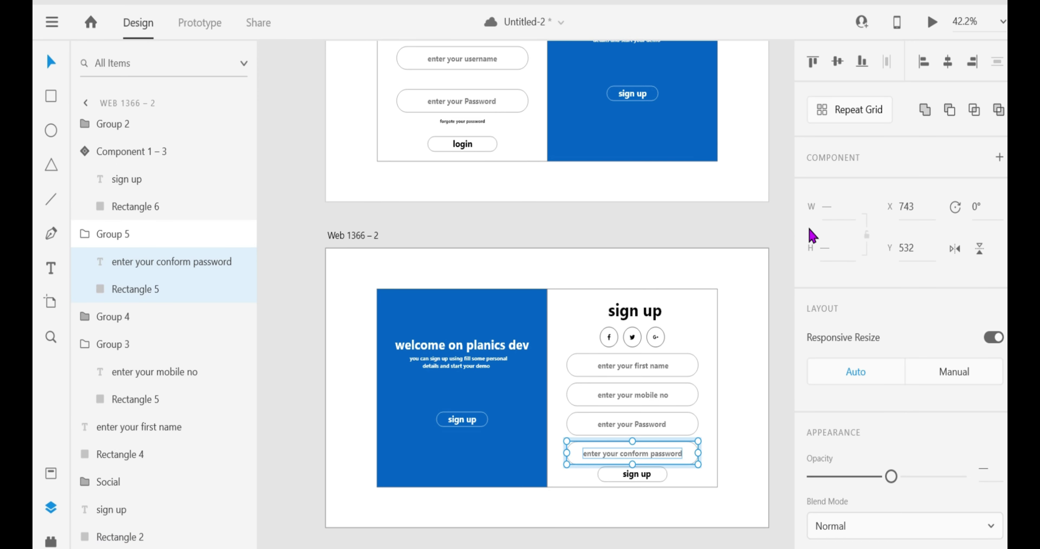
pyautogui.click(721, 389)
# Change the first field's placeholder to "enter your username"
pyautogui.doubleClick(658, 367)
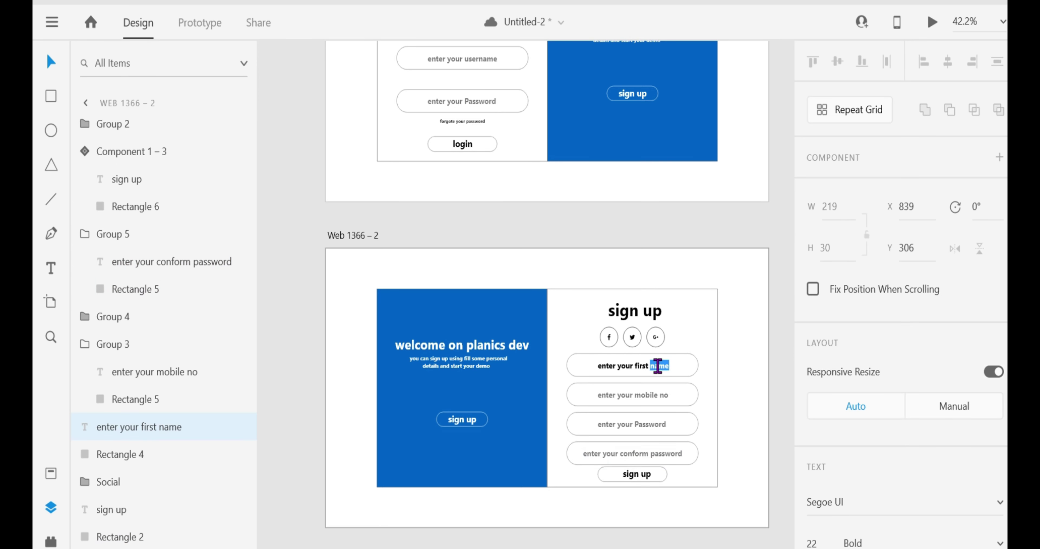
pyautogui.write('enter your username')
pyautogui.press('Escape')
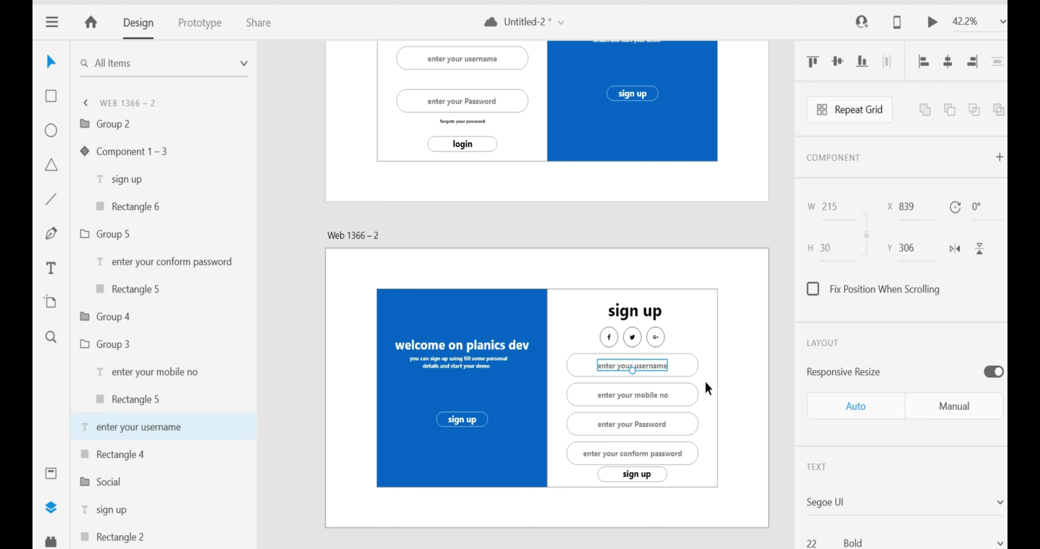
pyautogui.click(750, 406)
# Nudge the form's "sign up" button slightly down, away from the last field
pyautogui.scroll(-3, 659, 395)
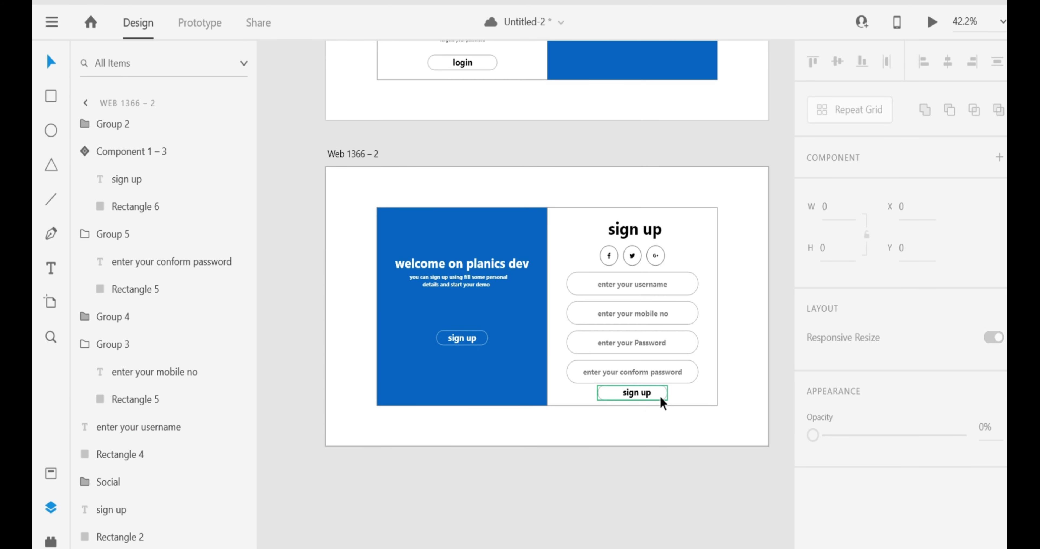
pyautogui.click(647, 398)
pyautogui.click(492, 418)
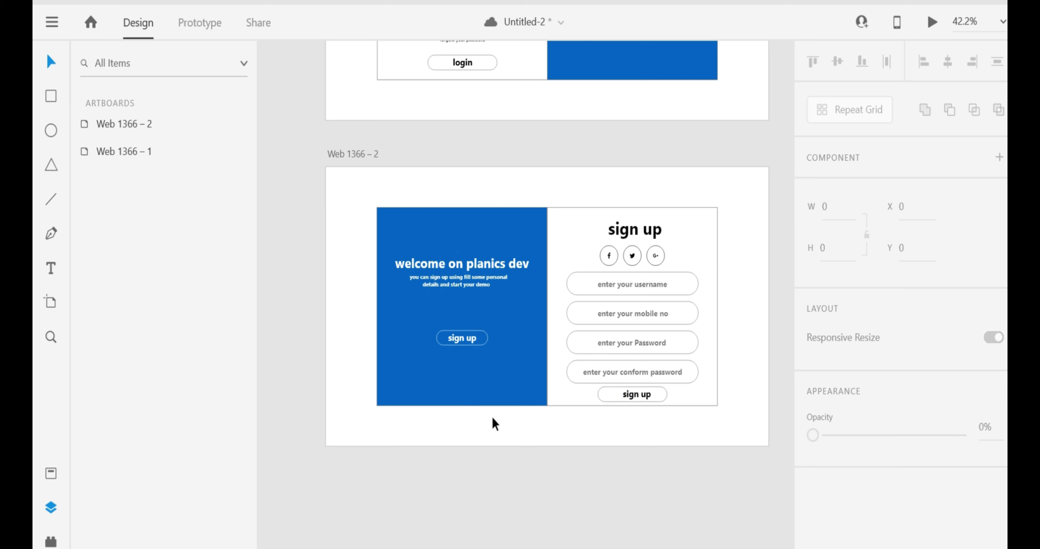
# Replace the blue panel's paragraph on the sign up artboard with "enter your username and password than go to on our site and download template"
pyautogui.doubleClick(445, 286)
pyautogui.doubleClick(446, 287)
pyautogui.press('BackSpace')
pyautogui.write('enter')
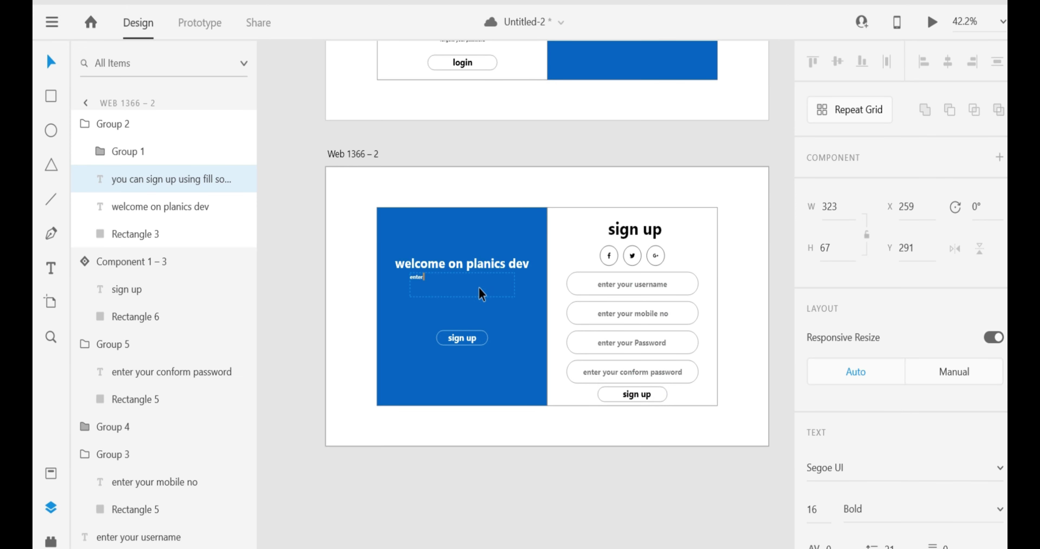
pyautogui.write(' your username ans')
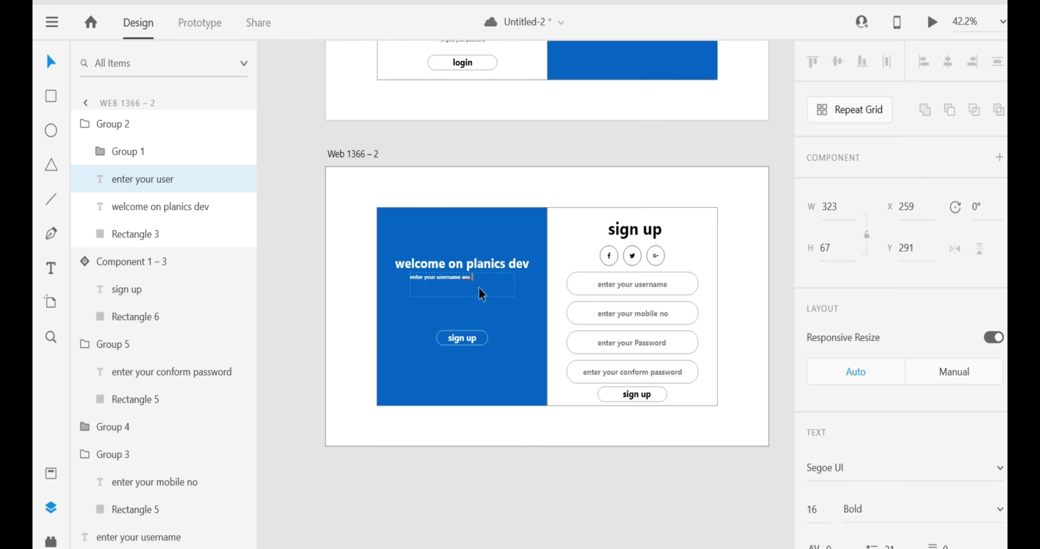
pyautogui.write('word than go to on o')
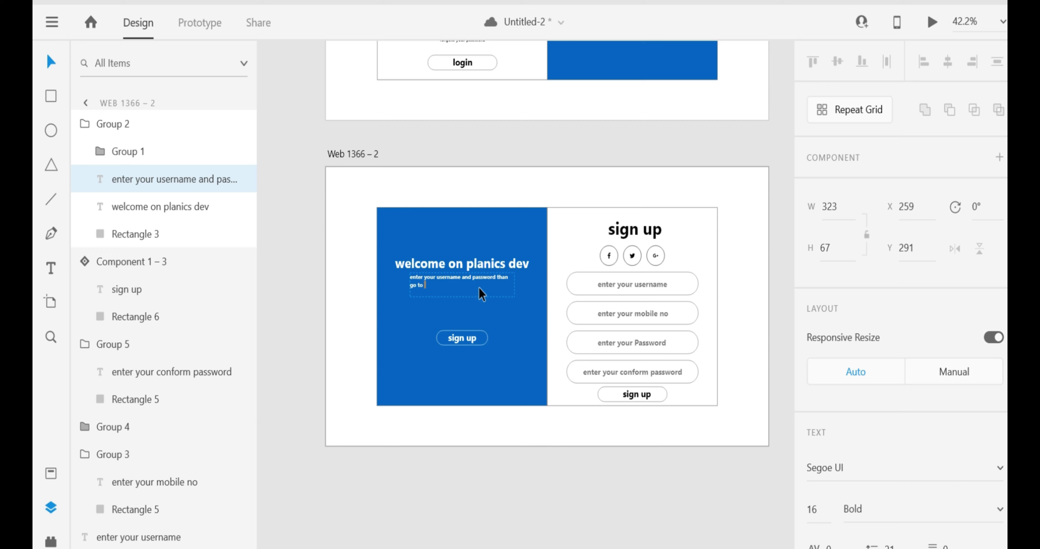
pyautogui.write('ur site and download template')
pyautogui.press('Escape')
# Widen the paragraph's text box to about 343, shift it slightly down and center it horizontally in the blue panel
pyautogui.moveTo(515, 285); pyautogui.dragTo(521, 285)
pyautogui.moveTo(422, 290); pyautogui.dragTo(422, 293)
pyautogui.keyDown('shift'); pyautogui.click(523, 342); pyautogui.keyUp('shift')
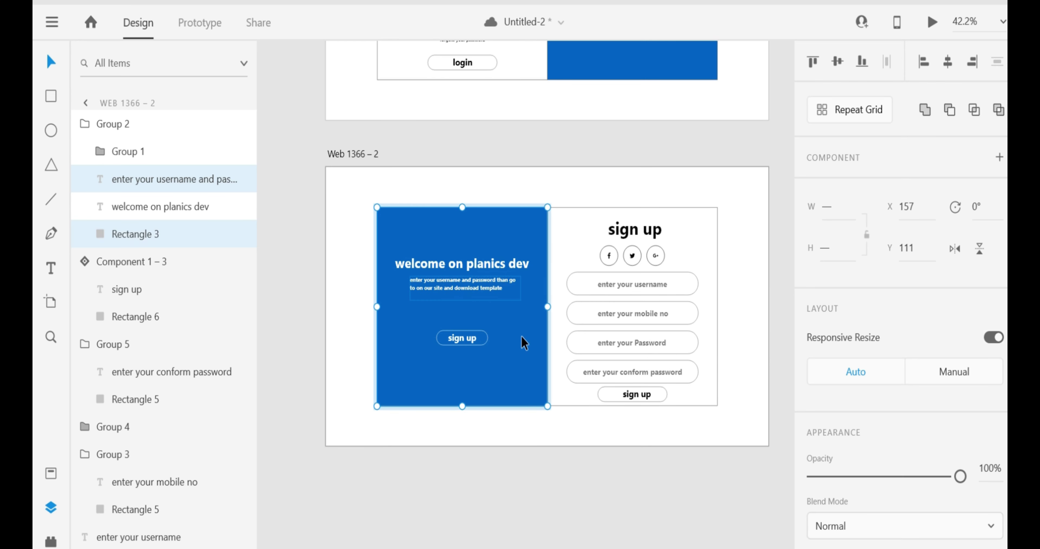
pyautogui.click(947, 63)
pyautogui.doubleClick(481, 289)
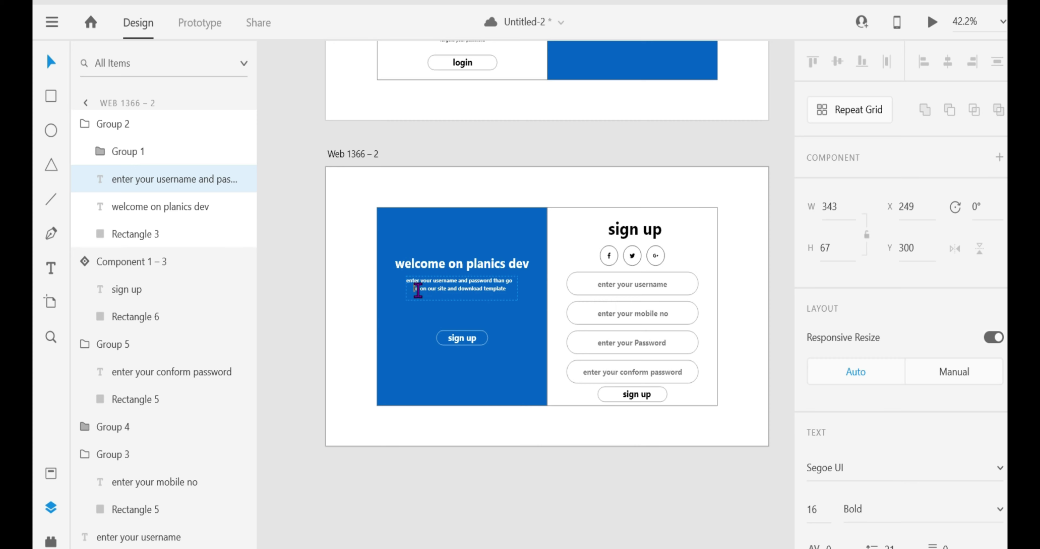
pyautogui.click(429, 343)
pyautogui.scroll(8, 454, 269)
pyautogui.scroll(-1, 454, 270)
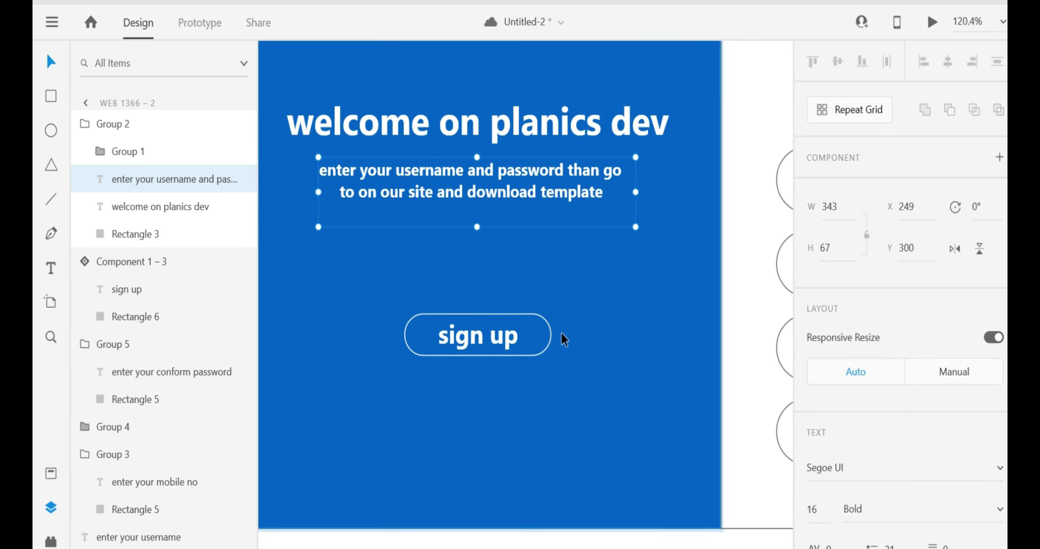
pyautogui.scroll(-5, 561, 336)
pyautogui.click(737, 169)
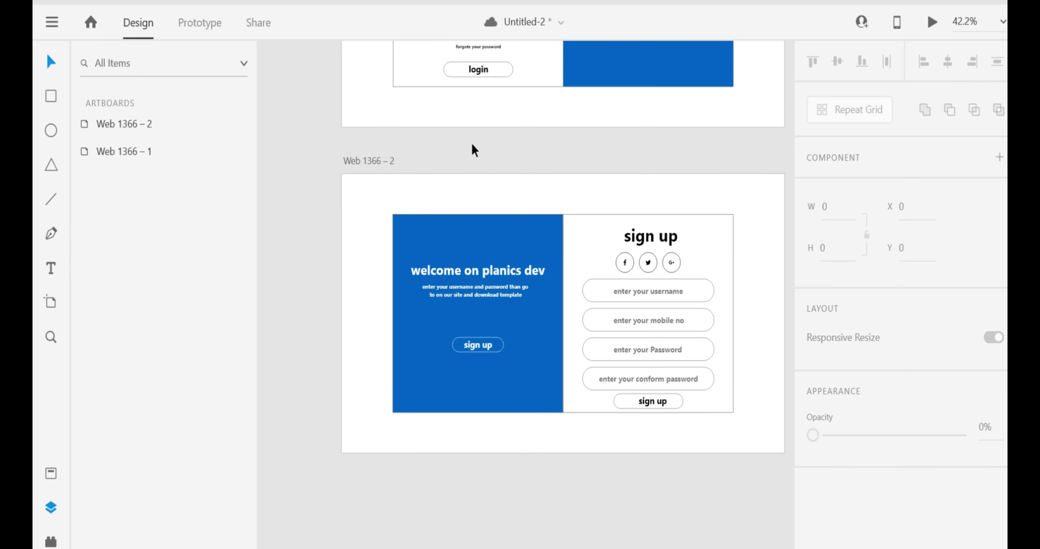
# Link the "sign up" button on the Web 1366 – 1 artboard to Web 1366 – 2 in the prototype
pyautogui.scroll(5, 475, 150)
pyautogui.click(199, 22)
pyautogui.scroll(-1, 441, 158)
pyautogui.click(648, 189)
pyautogui.moveTo(674, 189); pyautogui.dragTo(537, 363)
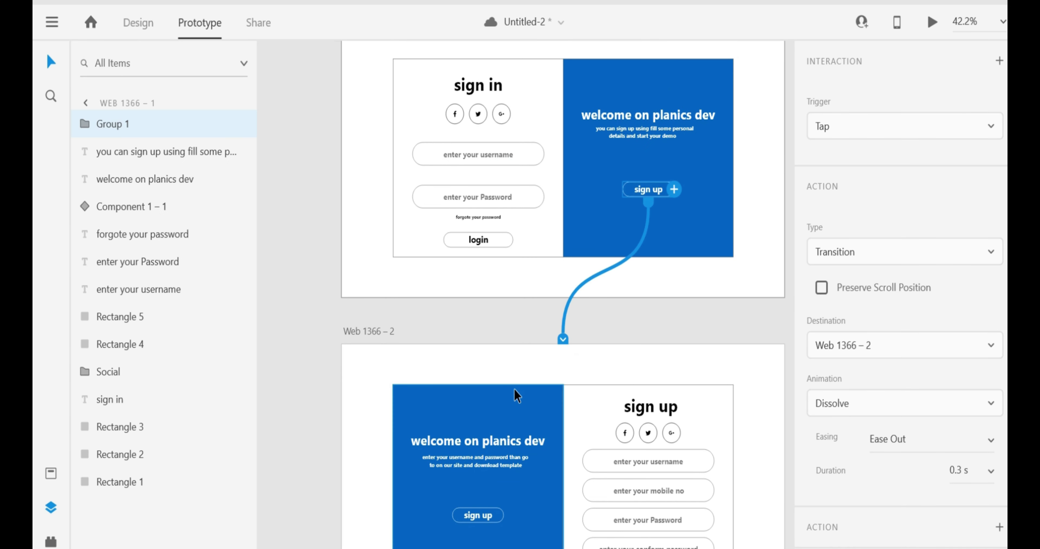
# Set the link's action type to Auto-Animate with a duration of 1 s
pyautogui.click(844, 261)
pyautogui.click(838, 284)
pyautogui.click(991, 377)
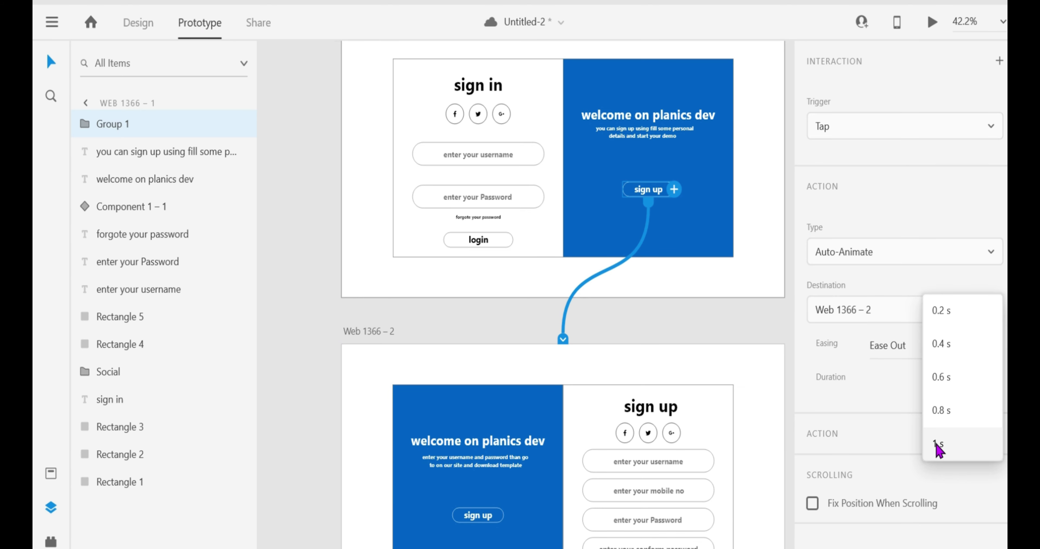
pyautogui.click(874, 445)
# Link the blue panel's "sign up" button on Web 1366 – 2 back to Web 1366 – 1 with an Auto-Animate action
pyautogui.scroll(-3, 550, 433)
pyautogui.click(480, 361)
pyautogui.doubleClick(473, 369)
pyautogui.moveTo(503, 360); pyautogui.dragTo(562, 121)
pyautogui.click(864, 246)
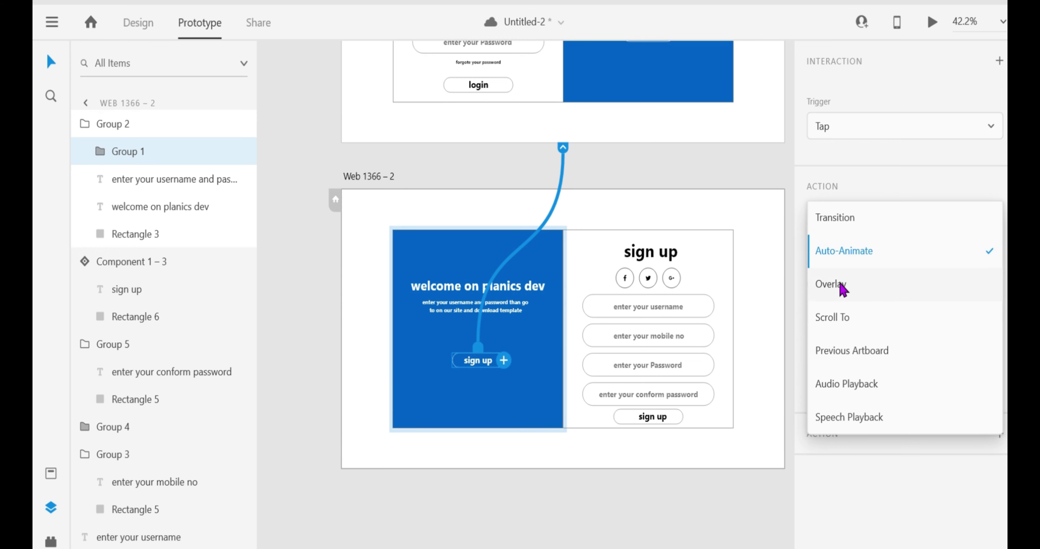
pyautogui.click(859, 254)
pyautogui.click(986, 343)
pyautogui.click(986, 344)
pyautogui.click(951, 378)
pyautogui.click(951, 378)
# Try to copy the password field's outline and the conform password field from the sign up artboard onto the sign in artboard
pyautogui.scroll(5, 672, 183)
pyautogui.click(137, 22)
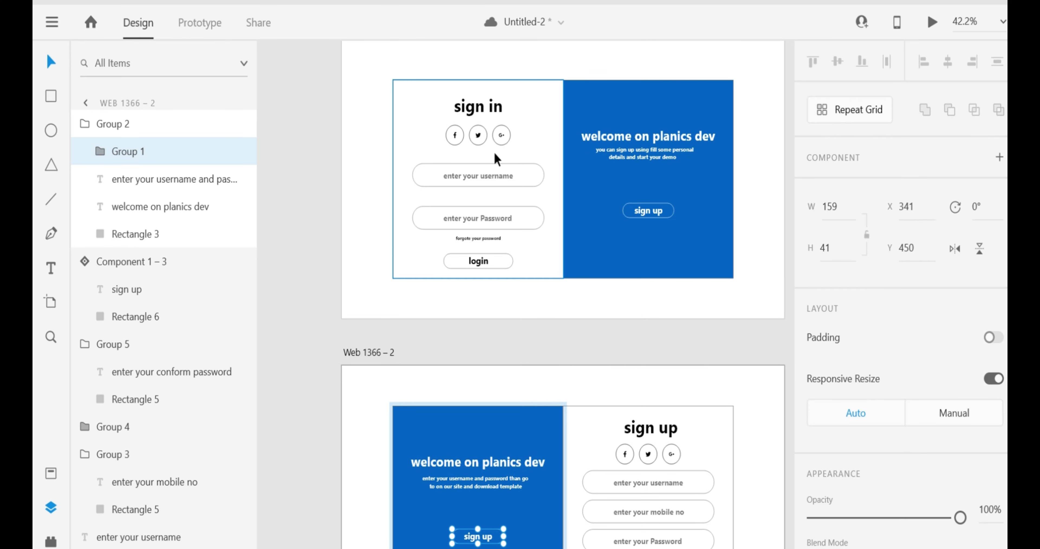
pyautogui.scroll(-4, 648, 408)
pyautogui.click(666, 439)
pyautogui.doubleClick(698, 417)
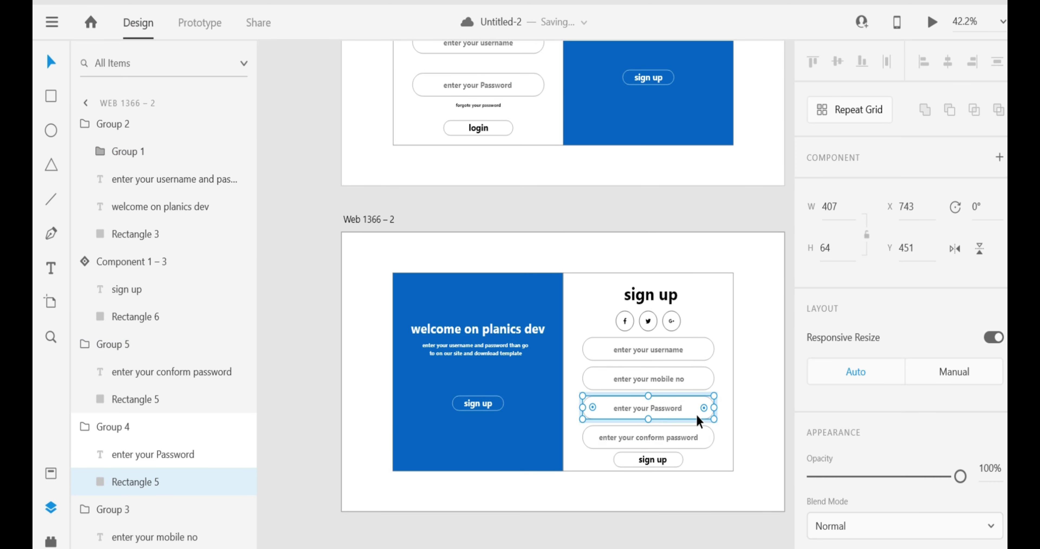
pyautogui.keyDown('shift'); pyautogui.click(699, 446); pyautogui.keyUp('shift')
pyautogui.hotkey('ctrl', 'c')
pyautogui.scroll(4, 606, 323)
pyautogui.click(534, 250)
pyautogui.hotkey('ctrl', 'v')
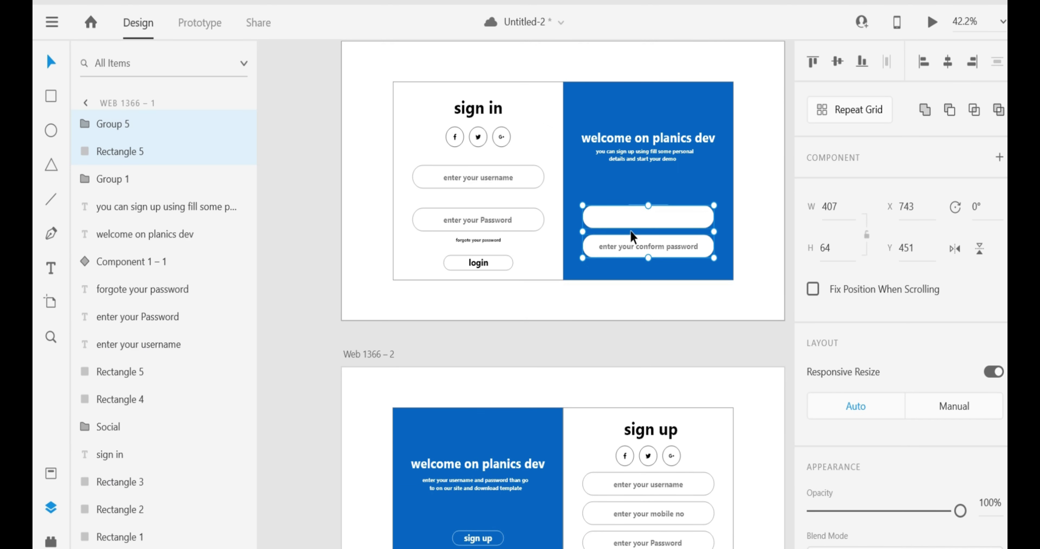
pyautogui.hotkey('ctrl', 'z')
# Copy the sign up form's password outline with its placeholder text, together with the conform password field
pyautogui.scroll(-4, 674, 339)
pyautogui.click(664, 395)
pyautogui.keyDown('shift'); pyautogui.click(663, 391); pyautogui.keyUp('shift')
pyautogui.keyDown('shift'); pyautogui.click(673, 386); pyautogui.keyUp('shift')
pyautogui.keyDown('shift'); pyautogui.click(670, 386); pyautogui.keyUp('shift')
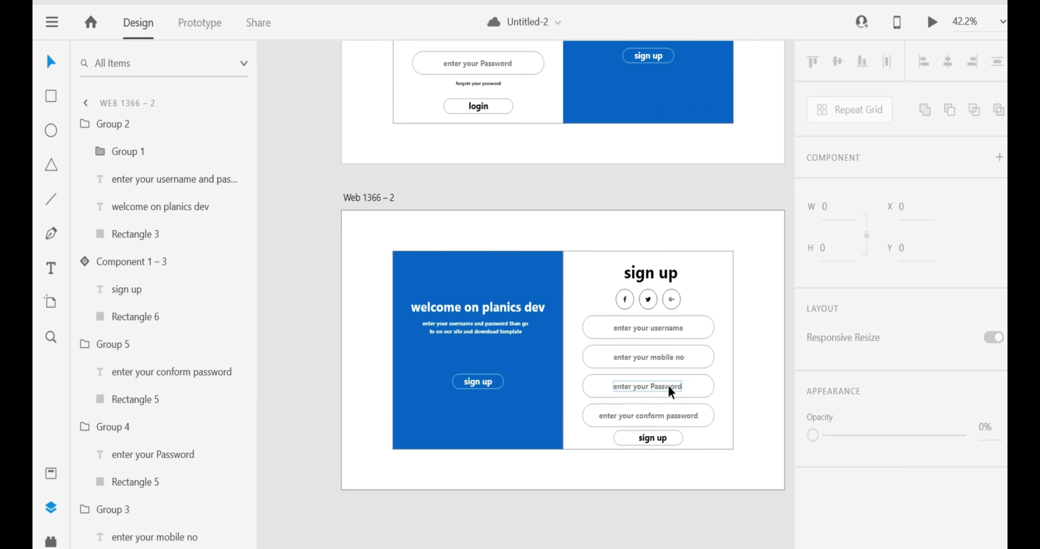
pyautogui.click(682, 393)
pyautogui.keyDown('shift'); pyautogui.doubleClick(681, 388); pyautogui.keyUp('shift')
pyautogui.keyDown('shift'); pyautogui.click(683, 392); pyautogui.keyUp('shift')
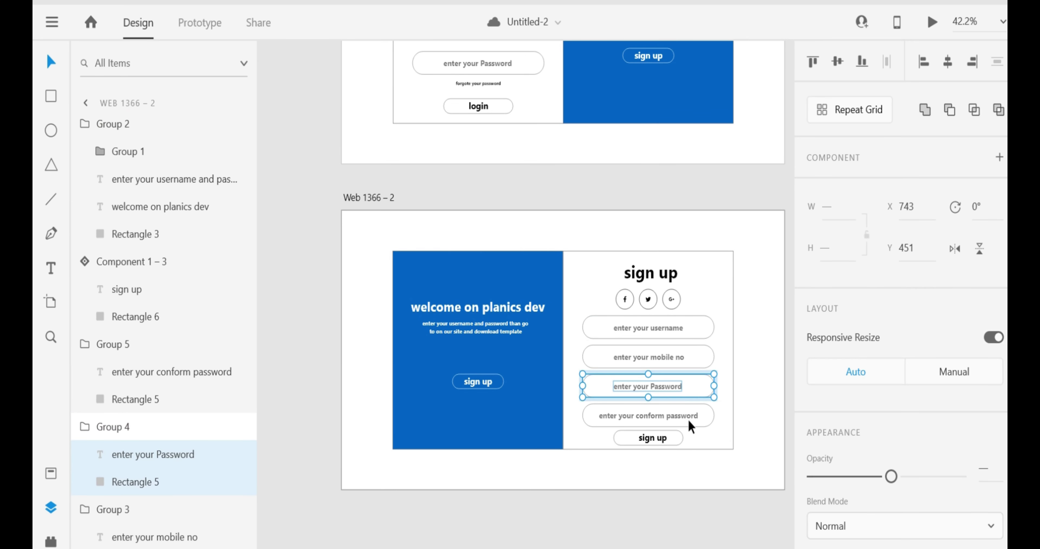
pyautogui.keyDown('shift'); pyautogui.click(697, 418); pyautogui.keyUp('shift')
pyautogui.hotkey('ctrl', 'c')
# Paste the copied fields onto the sign in artboard, move them below its password field, and delete them
pyautogui.scroll(5, 697, 418)
pyautogui.click(639, 288)
pyautogui.hotkey('ctrl', 'v')
pyautogui.moveTo(663, 287); pyautogui.dragTo(483, 318)
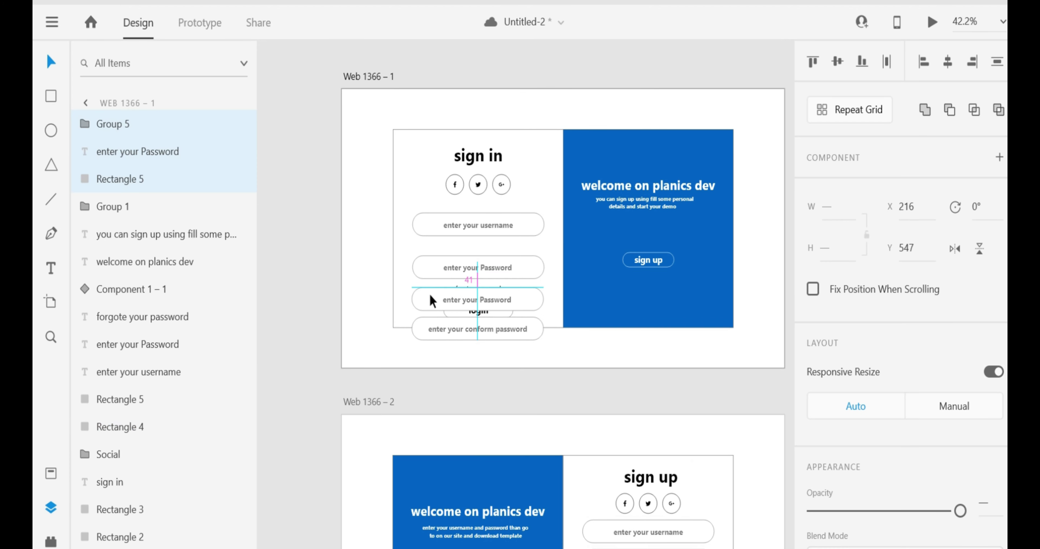
pyautogui.press('Delete')
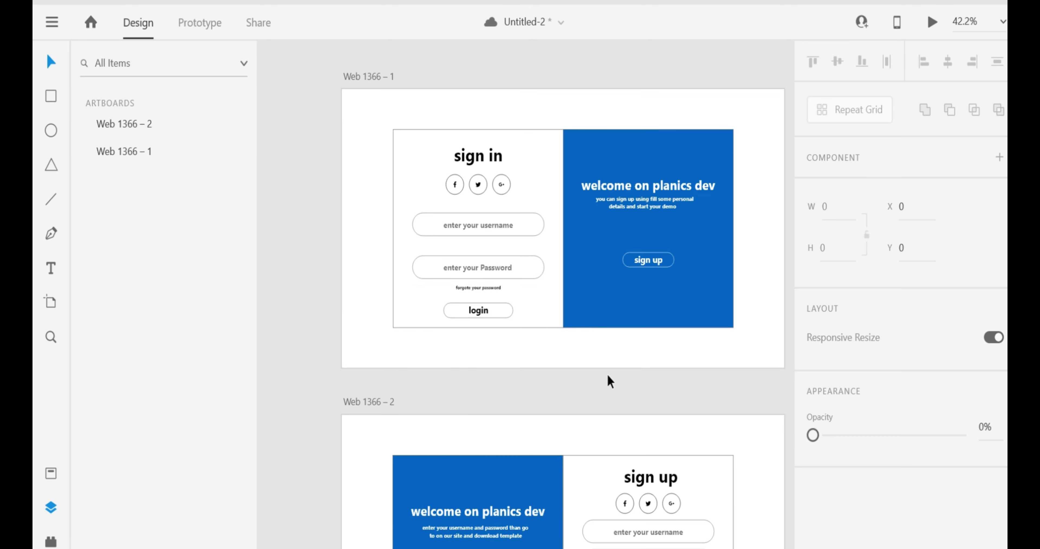
# Preview the prototype and switch back and forth between the sign up and sign in screens to check the transition
pyautogui.click(932, 20)
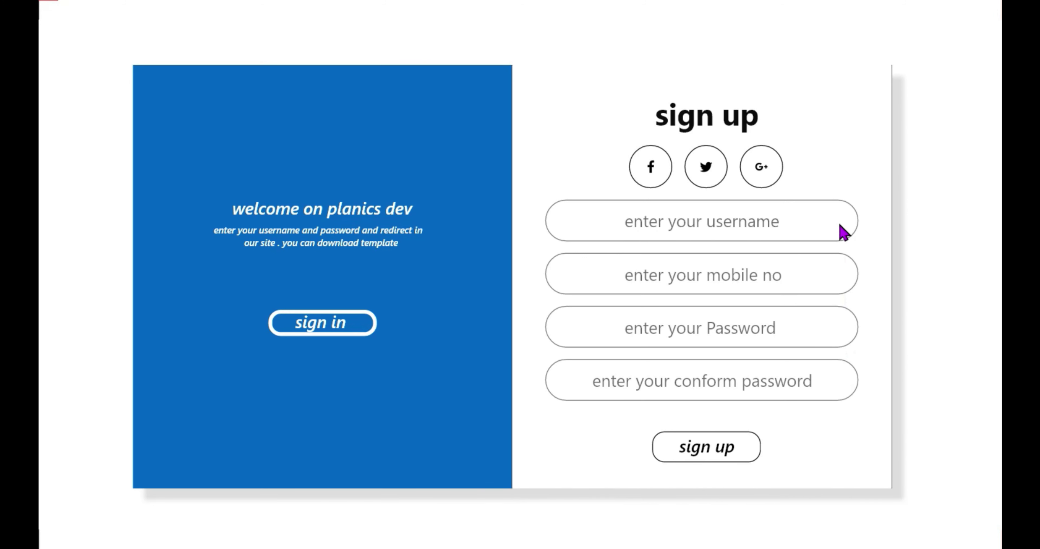
pyautogui.click(330, 325)
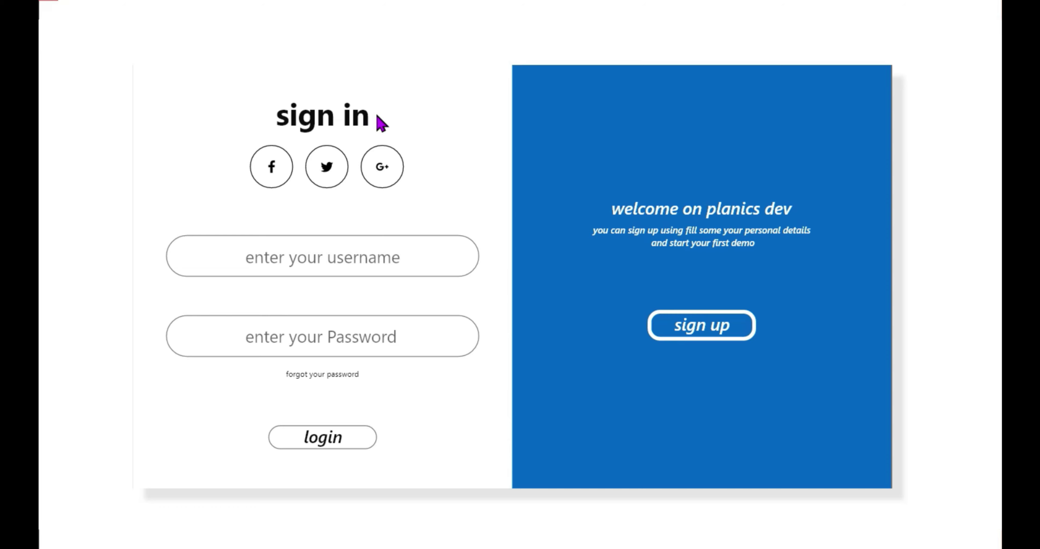
pyautogui.click(712, 327)
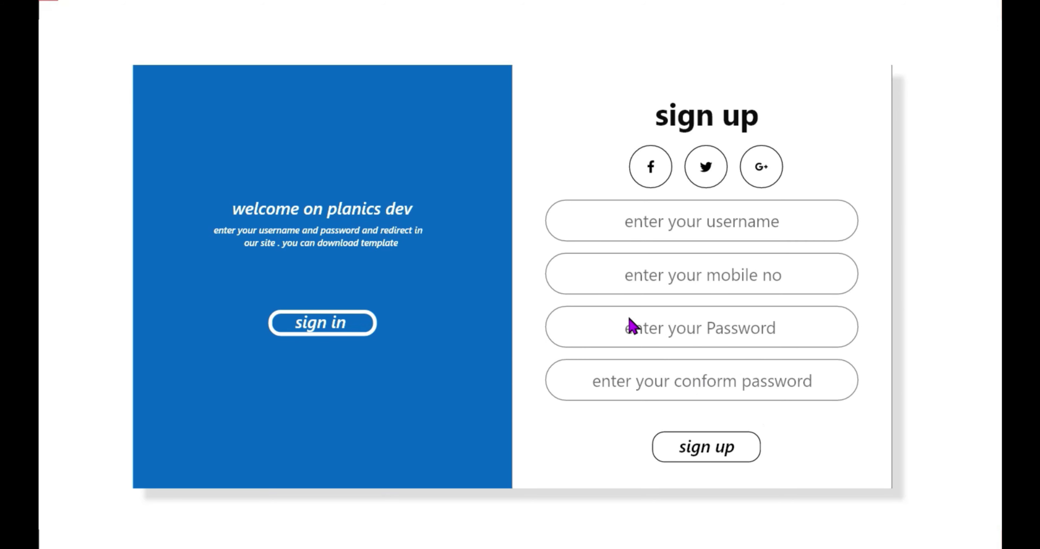
pyautogui.click(335, 330)
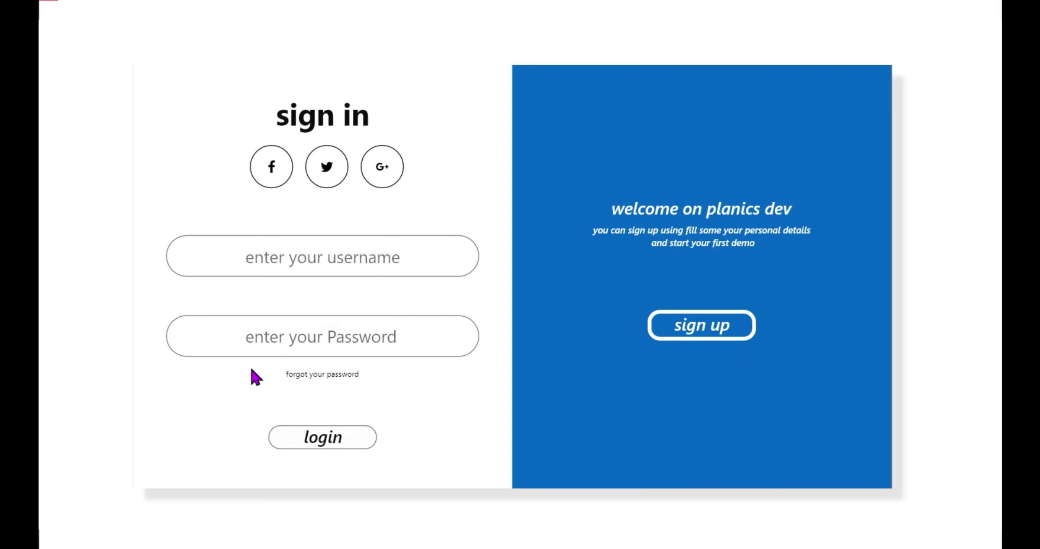
pyautogui.click(721, 327)
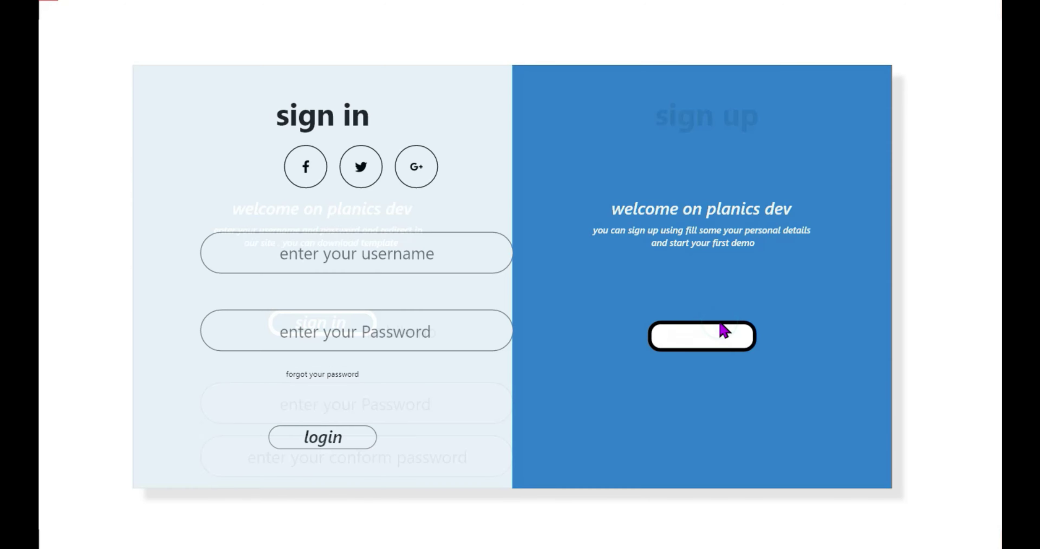